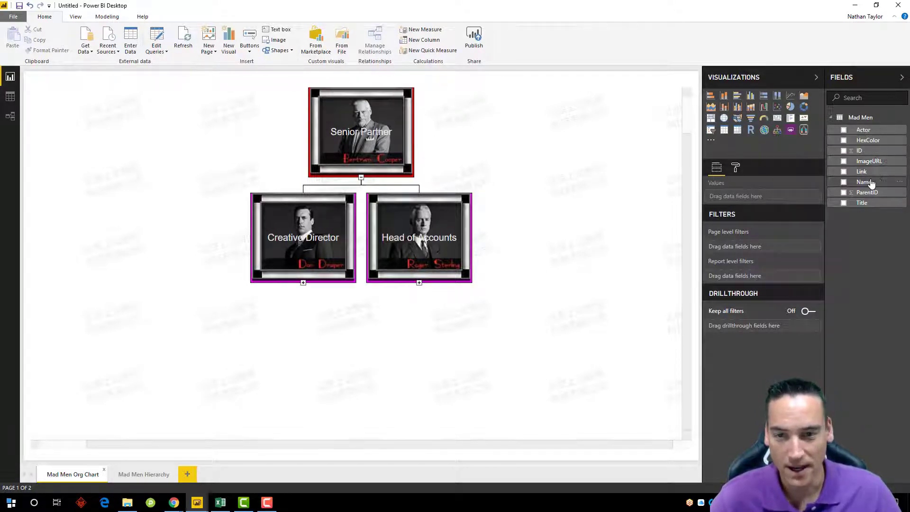
# Expand Creative Director and Head of Accounts to reveal the Copy Writers and Account Executives, then check card tooltips
pyautogui.moveTo(385, 137)
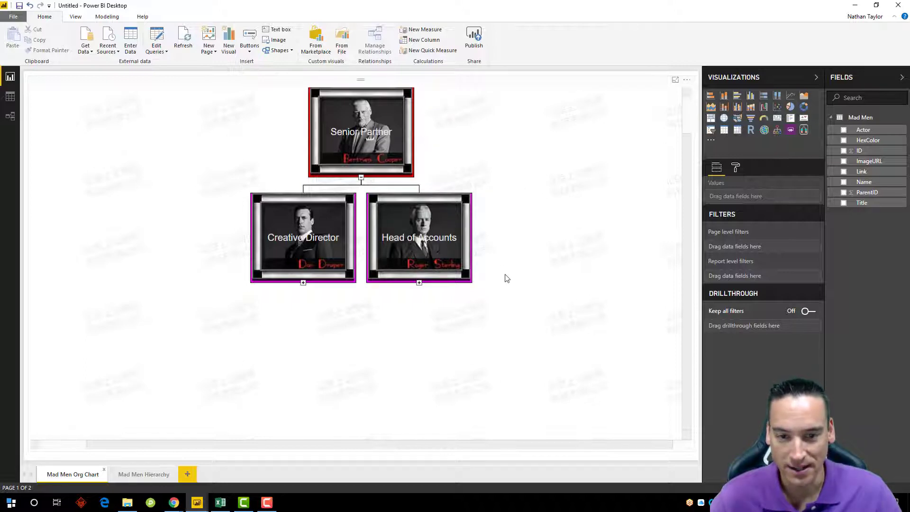
pyautogui.click(304, 283)
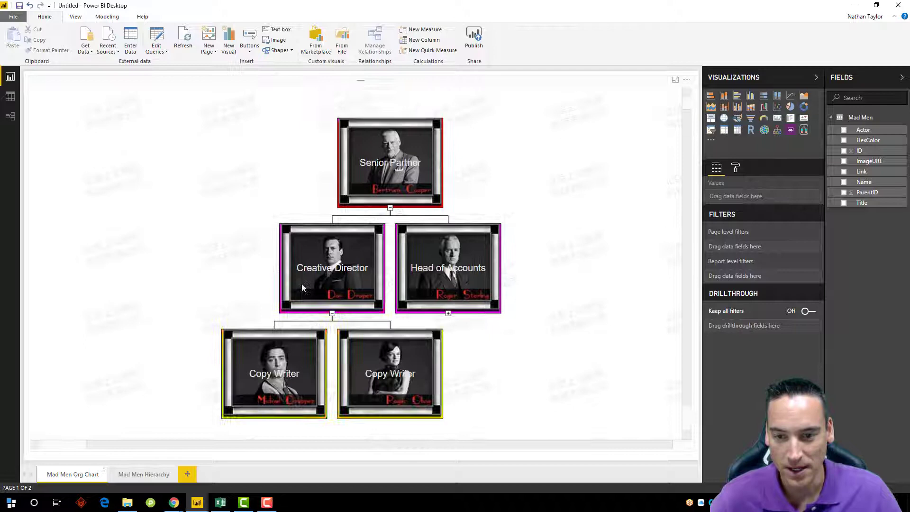
pyautogui.click(448, 313)
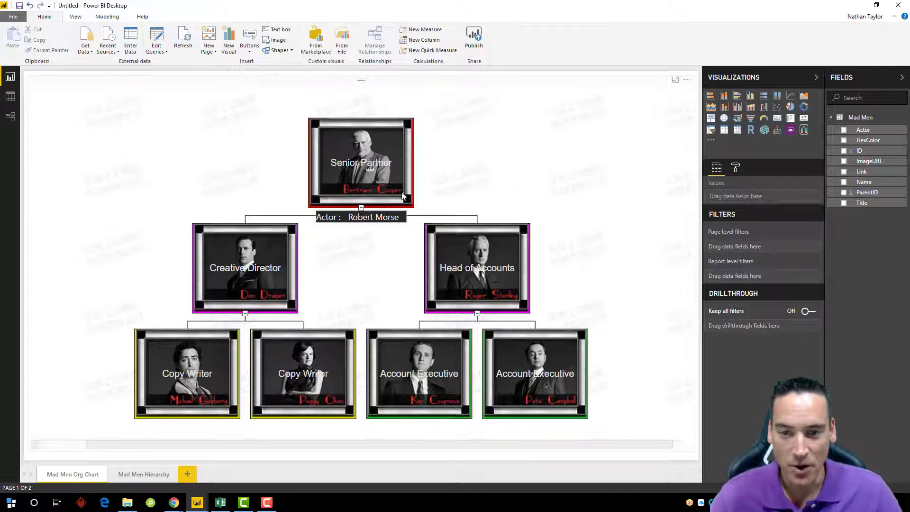
pyautogui.moveTo(278, 264)
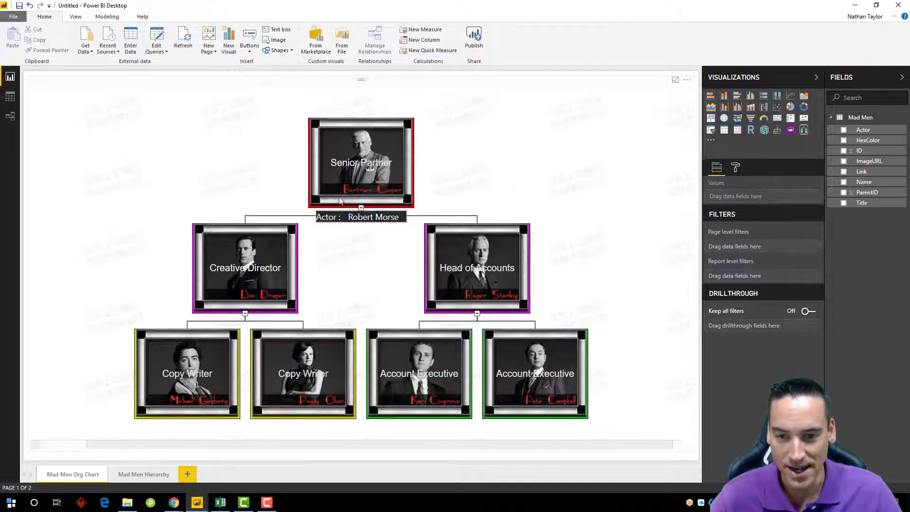
pyautogui.moveTo(387, 199)
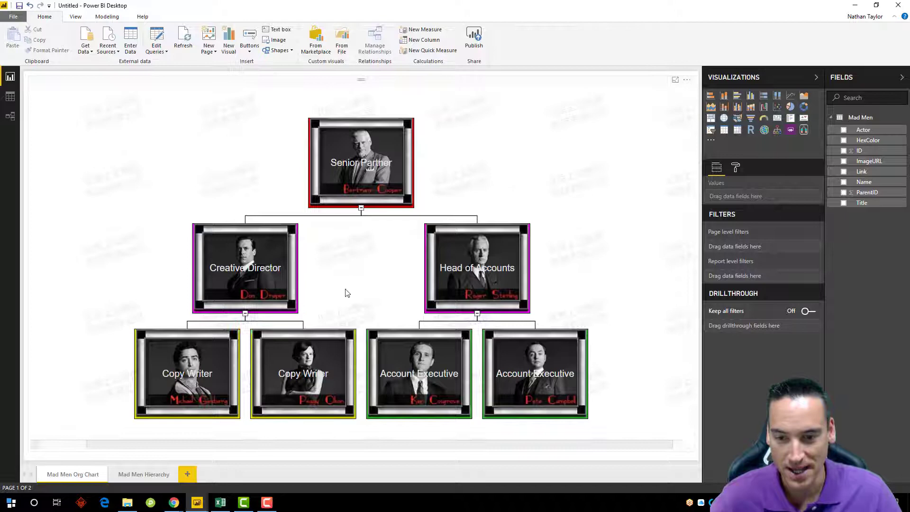
pyautogui.moveTo(336, 385)
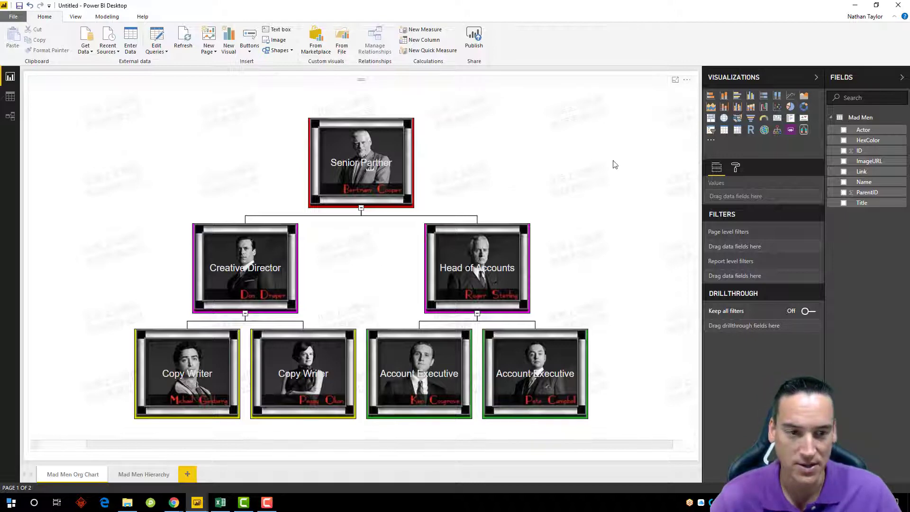
pyautogui.click(711, 141)
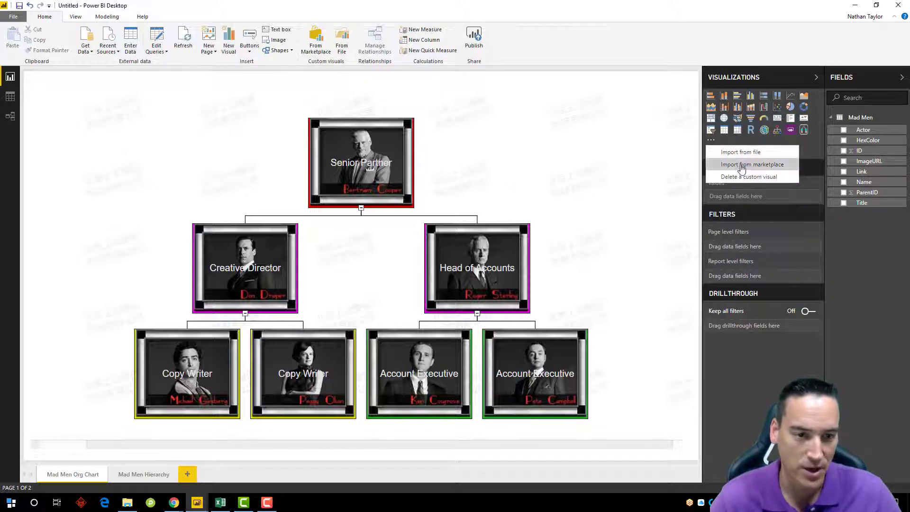
pyautogui.click(762, 167)
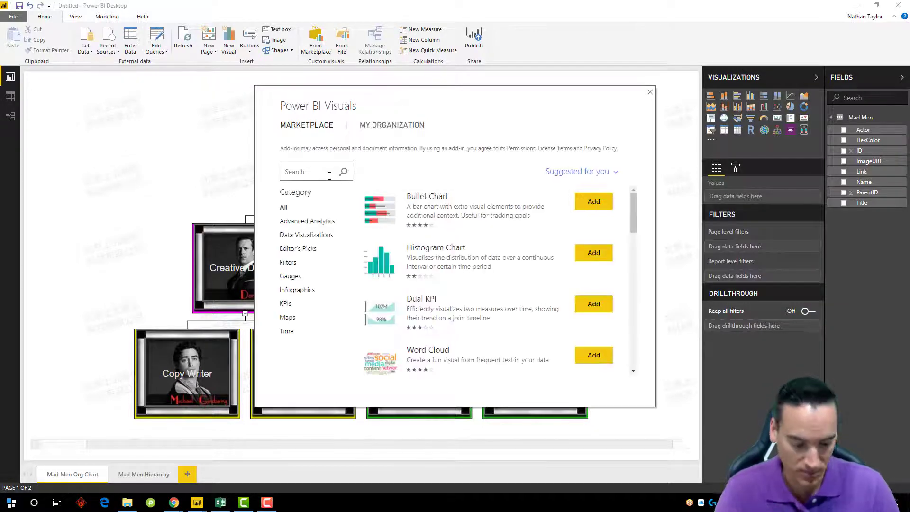
pyautogui.click(329, 176)
pyautogui.write('Org')
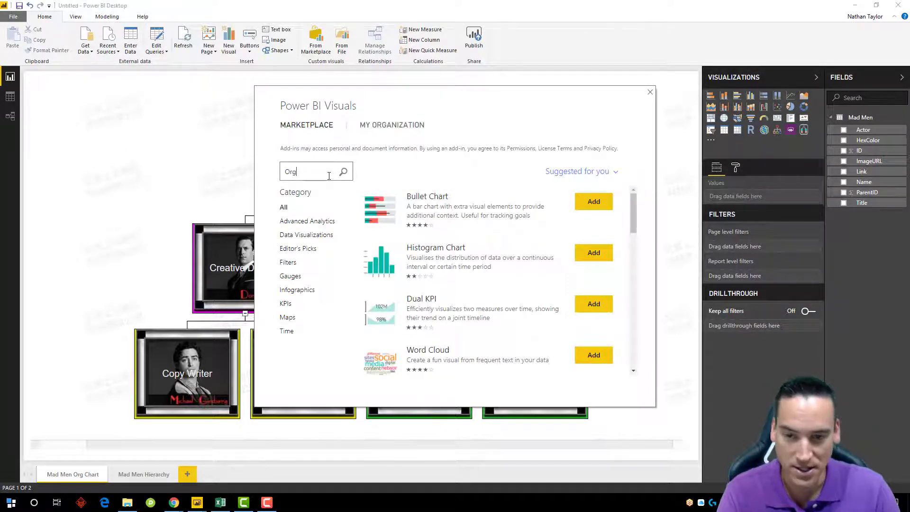
pyautogui.press('Return')
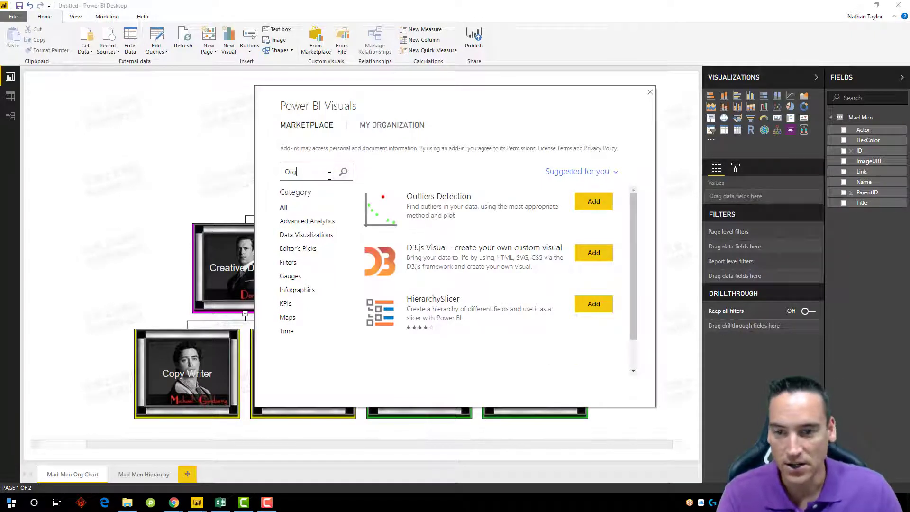
pyautogui.write('anization')
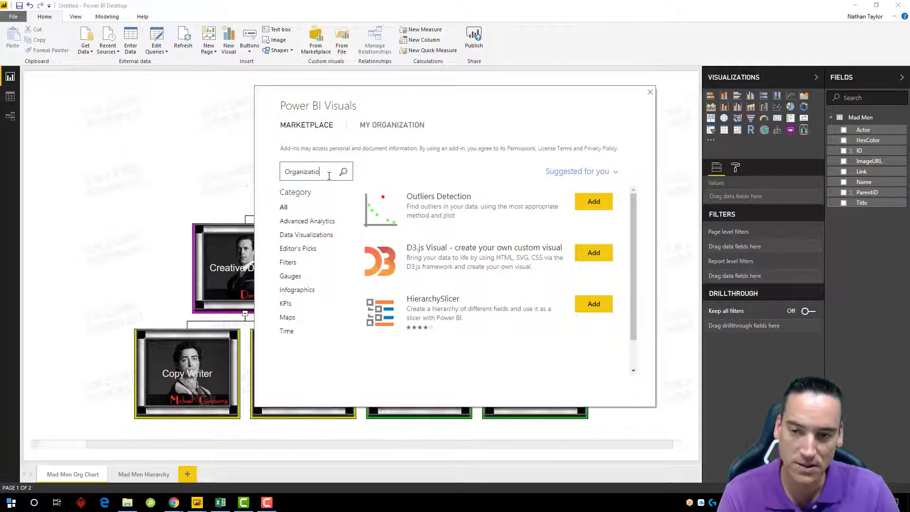
pyautogui.press('Return')
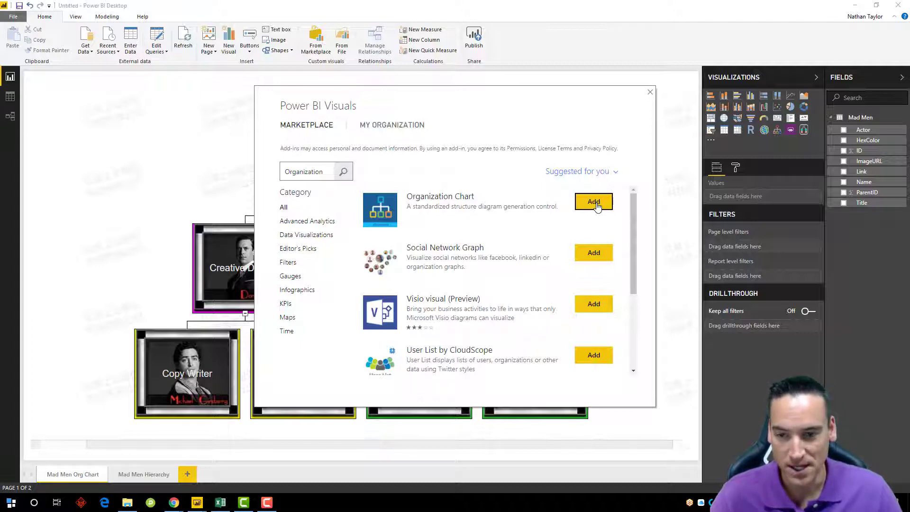
pyautogui.click(650, 92)
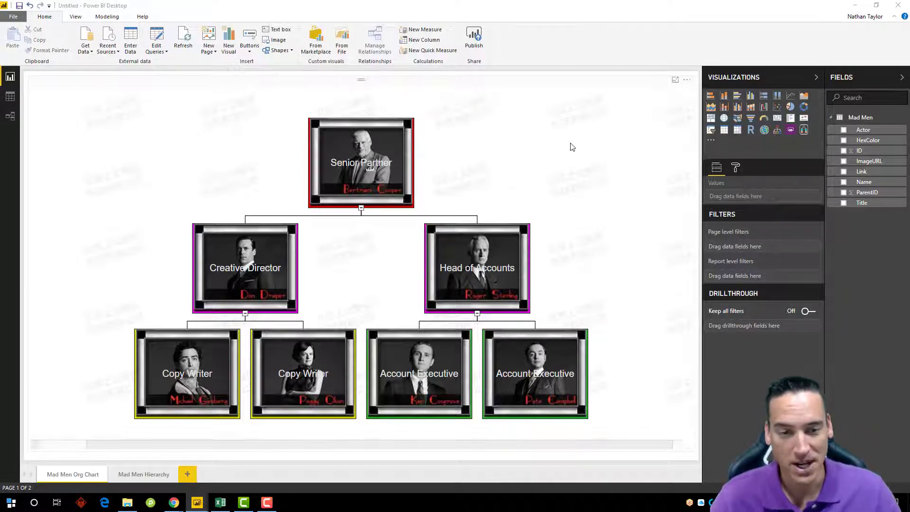
# Select the org chart to view its field assignments, then bring up the Mad Men Org Data workbook
pyautogui.click(538, 142)
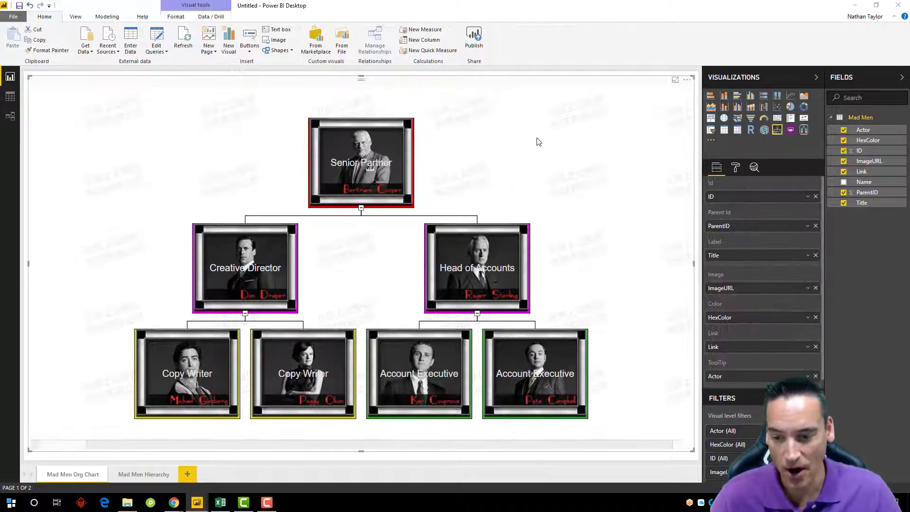
pyautogui.click(223, 502)
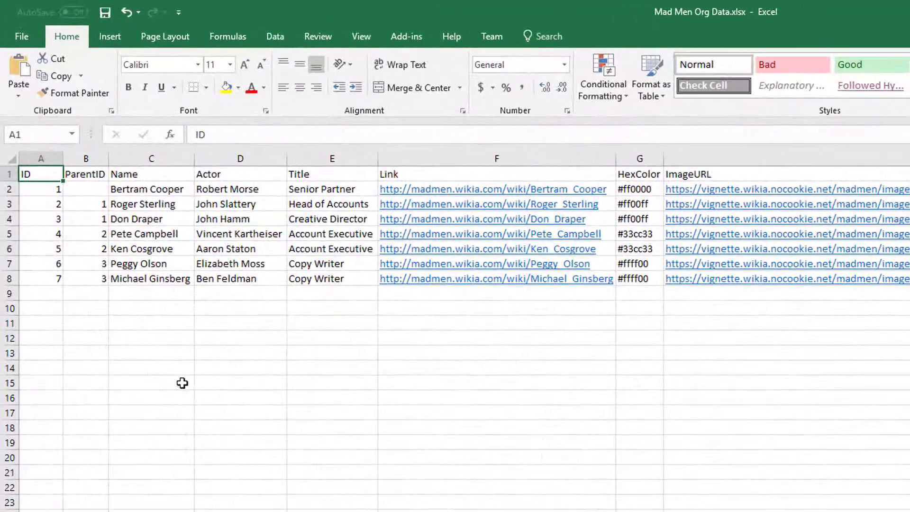
pyautogui.click(50, 159)
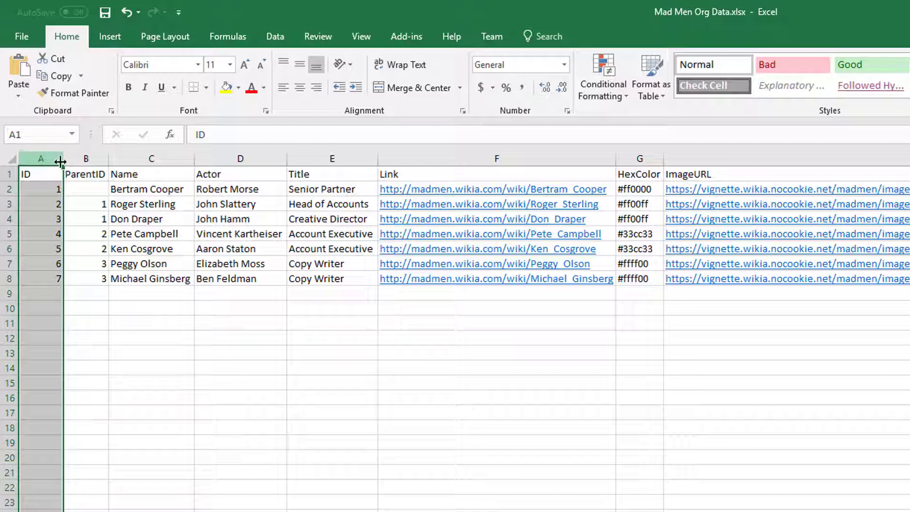
pyautogui.click(86, 159)
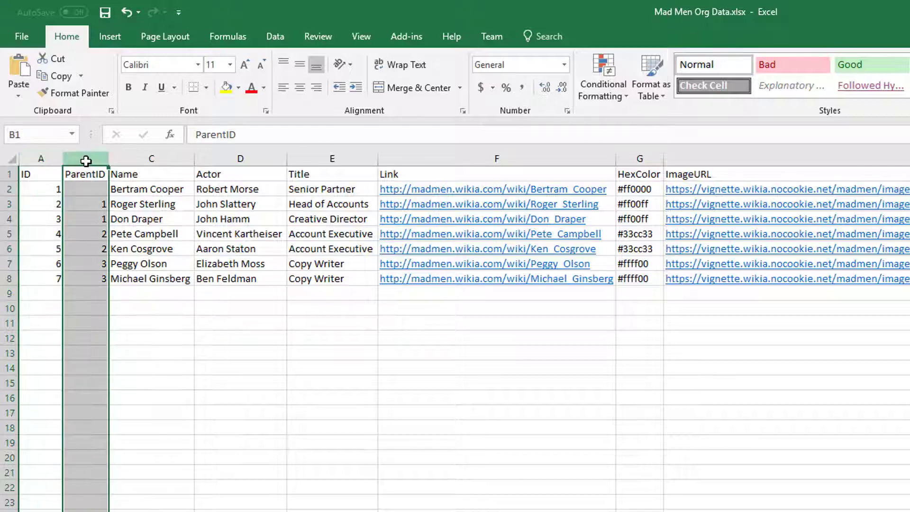
pyautogui.click(98, 204)
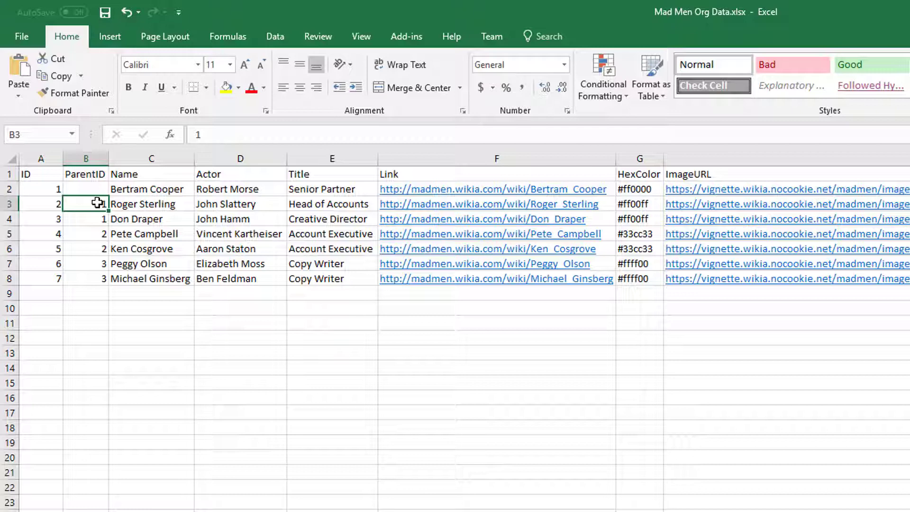
pyautogui.click(144, 192)
pyautogui.click(12, 189)
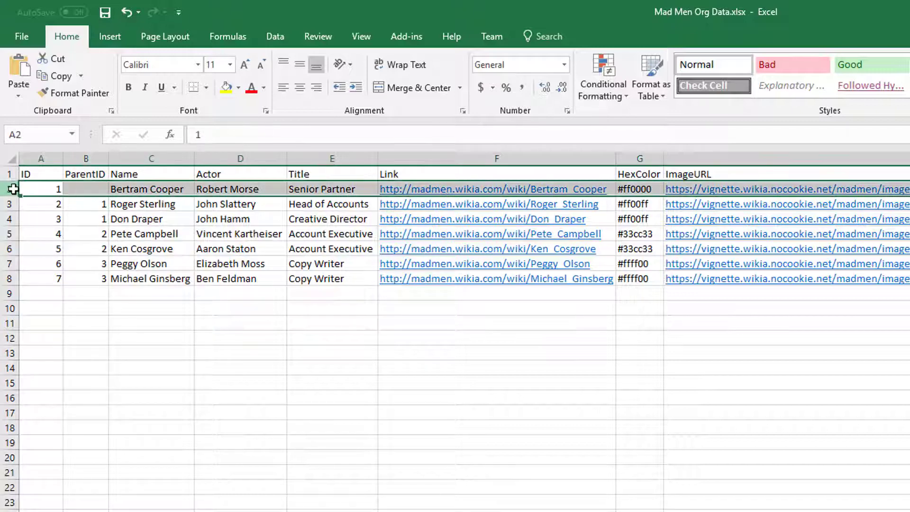
pyautogui.click(99, 206)
pyautogui.click(94, 222)
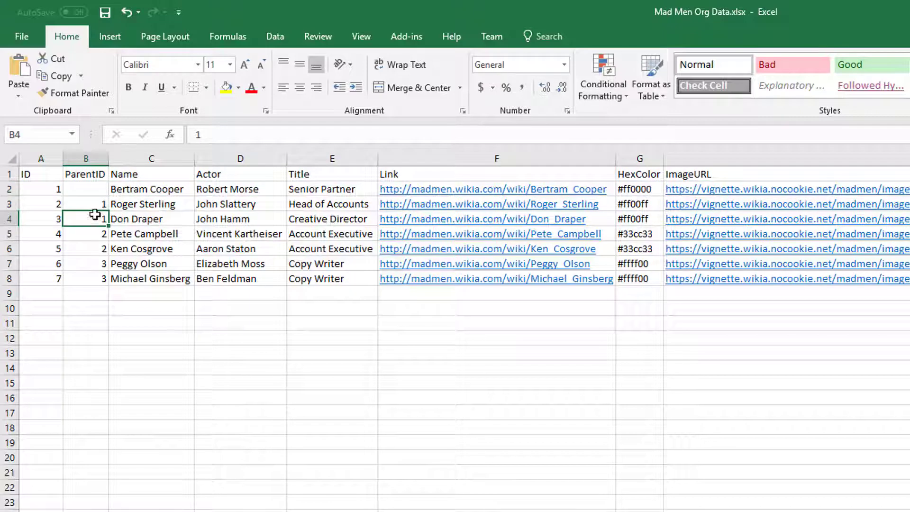
pyautogui.click(95, 204)
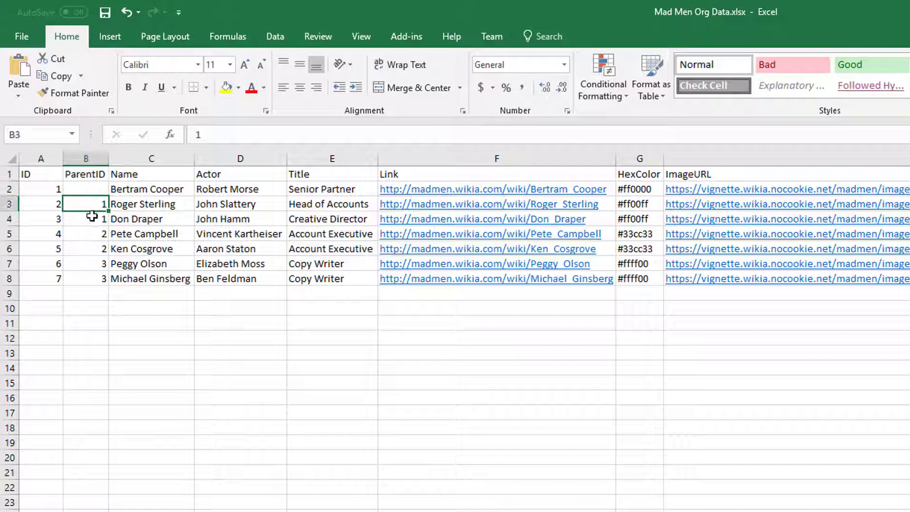
pyautogui.keyDown('ctrl'); pyautogui.click(91, 218); pyautogui.keyUp('ctrl')
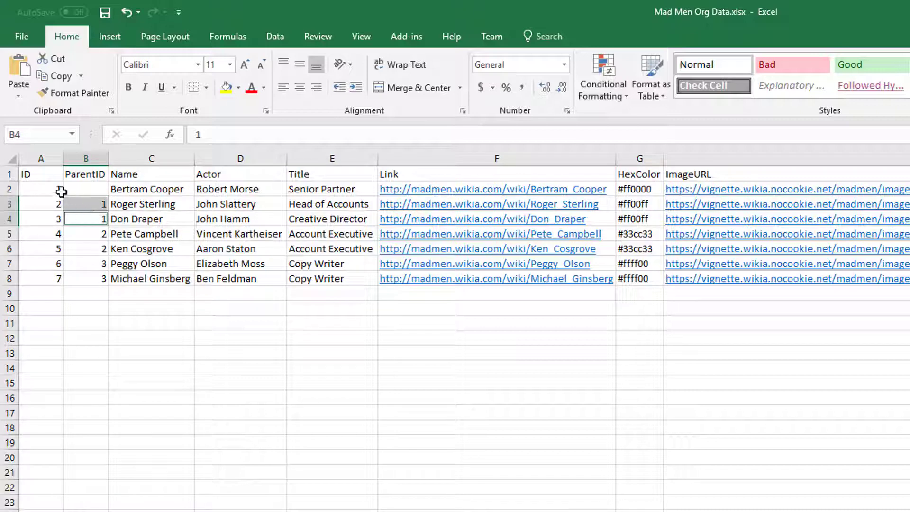
pyautogui.click(44, 190)
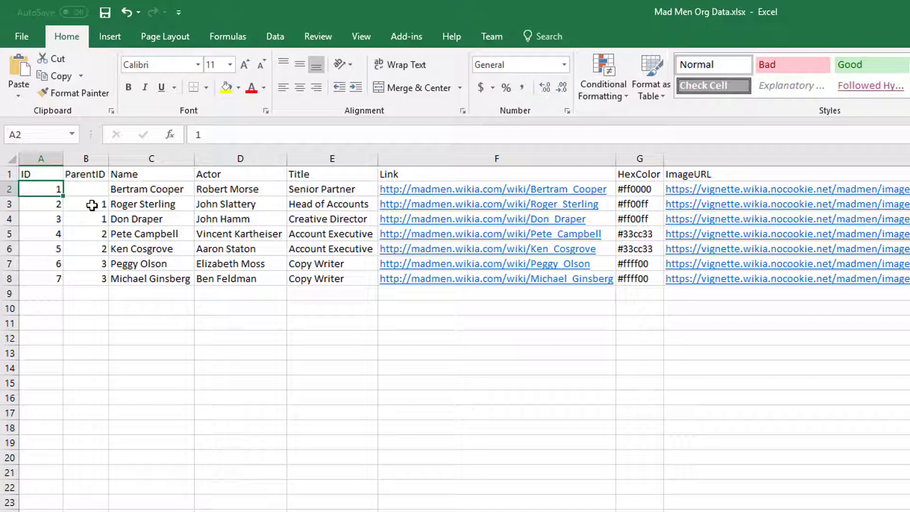
pyautogui.click(153, 159)
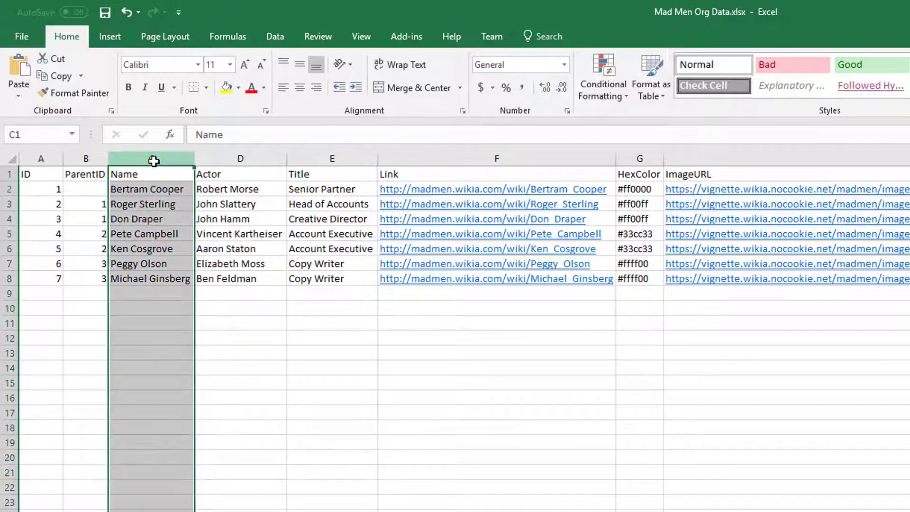
pyautogui.click(231, 160)
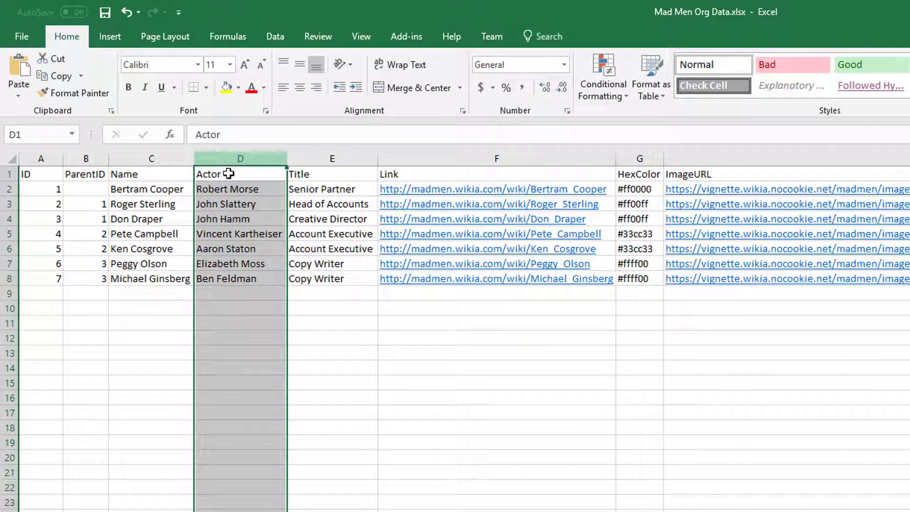
pyautogui.click(230, 174)
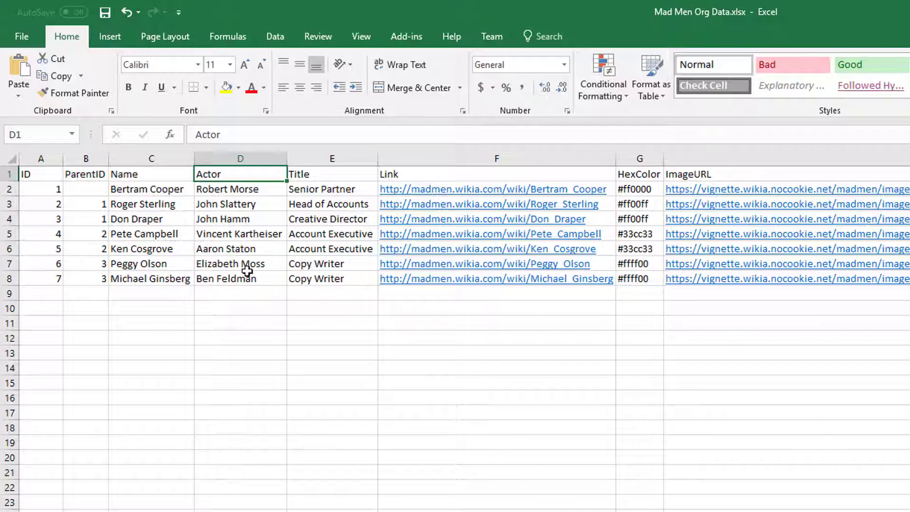
pyautogui.click(234, 157)
pyautogui.click(331, 159)
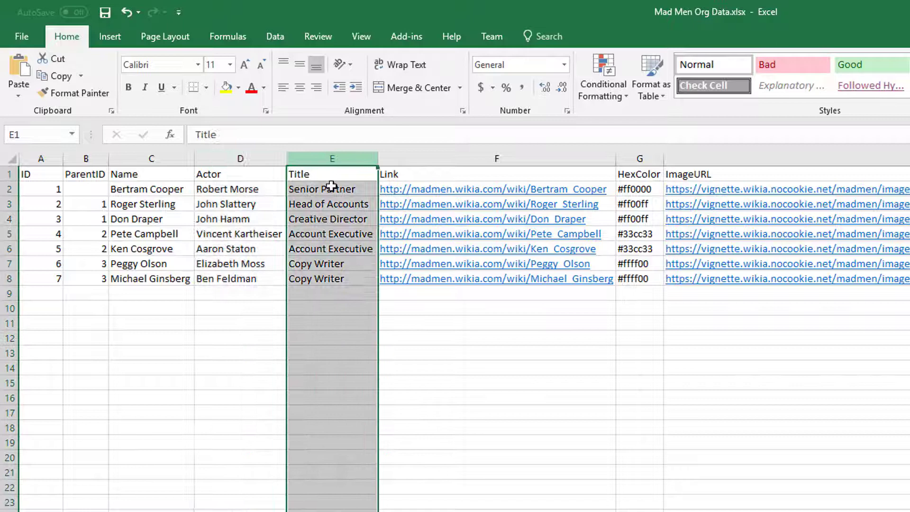
pyautogui.click(340, 280)
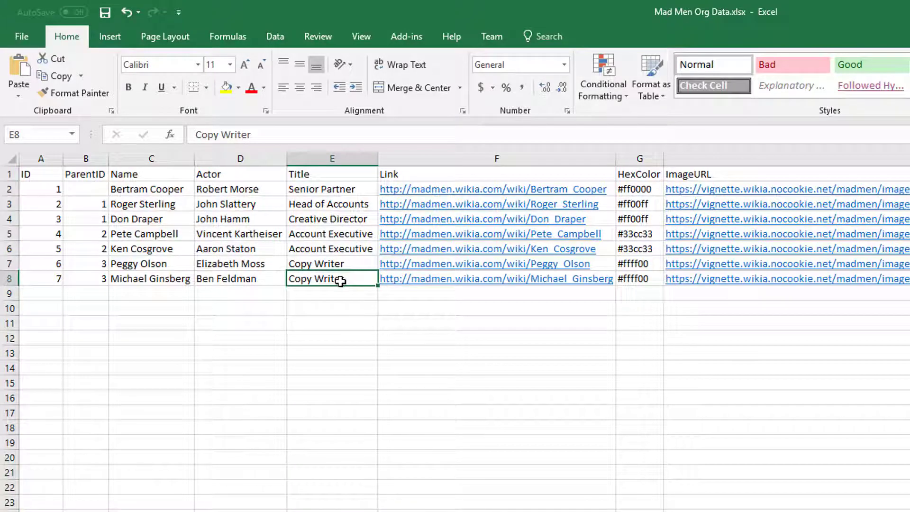
pyautogui.click(506, 158)
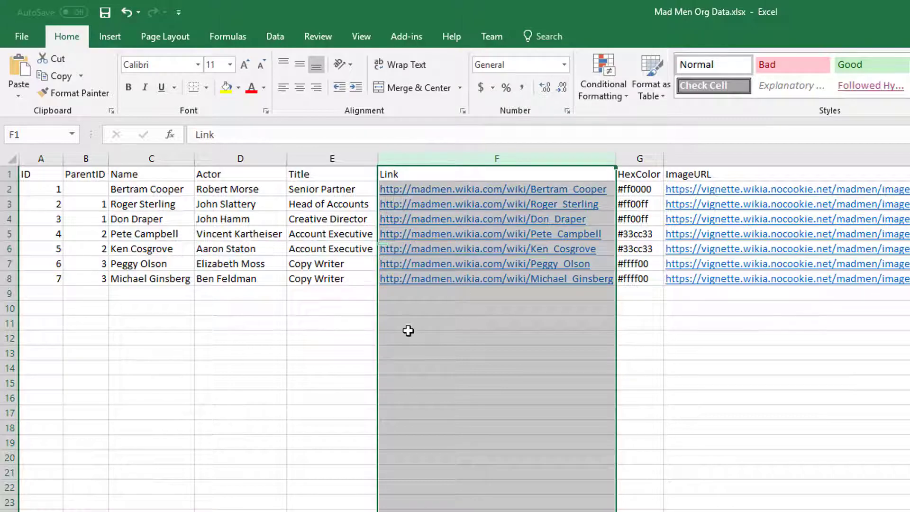
pyautogui.click(450, 306)
pyautogui.click(450, 294)
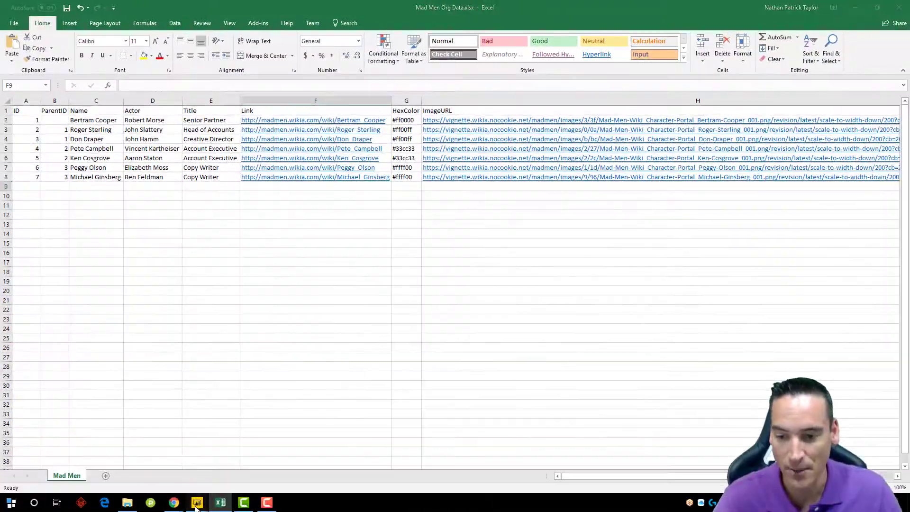
pyautogui.moveTo(196, 501)
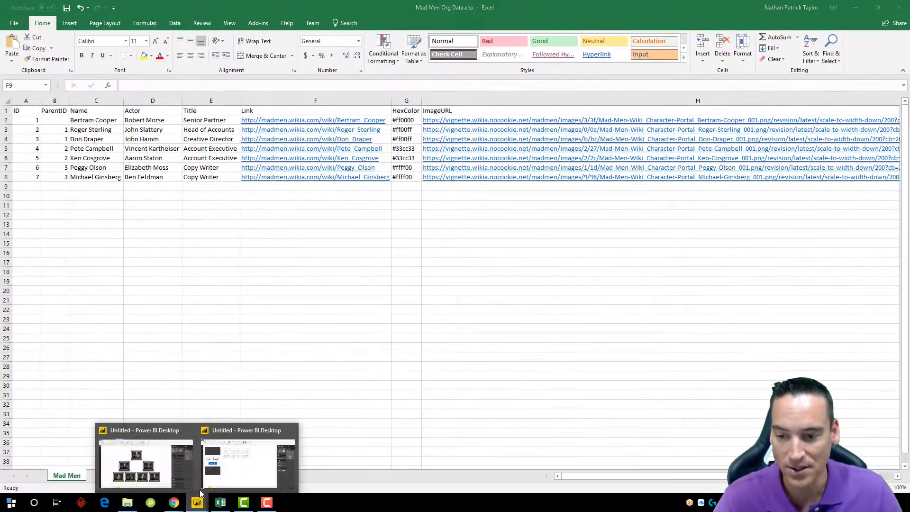
# Follow the Senior Partner card's link to Bertram Cooper's wiki page, then close it and return to Power BI
pyautogui.click(165, 452)
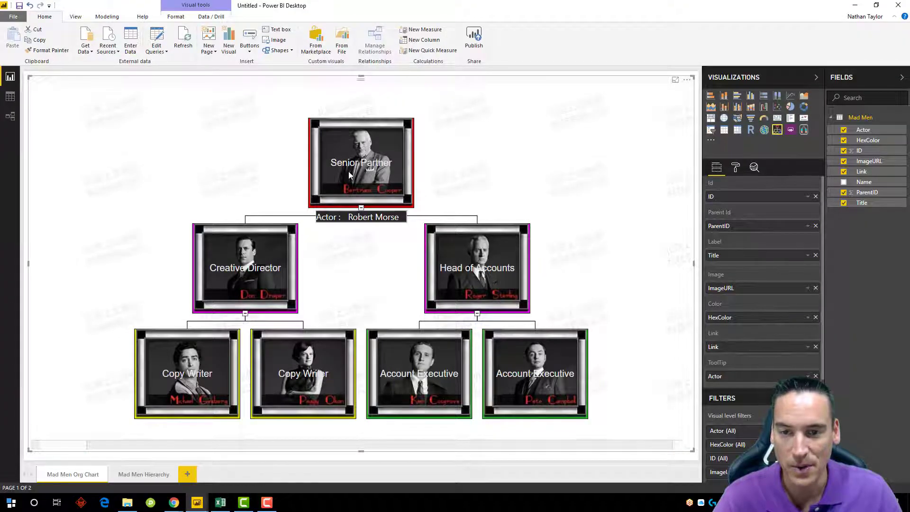
pyautogui.click(371, 165)
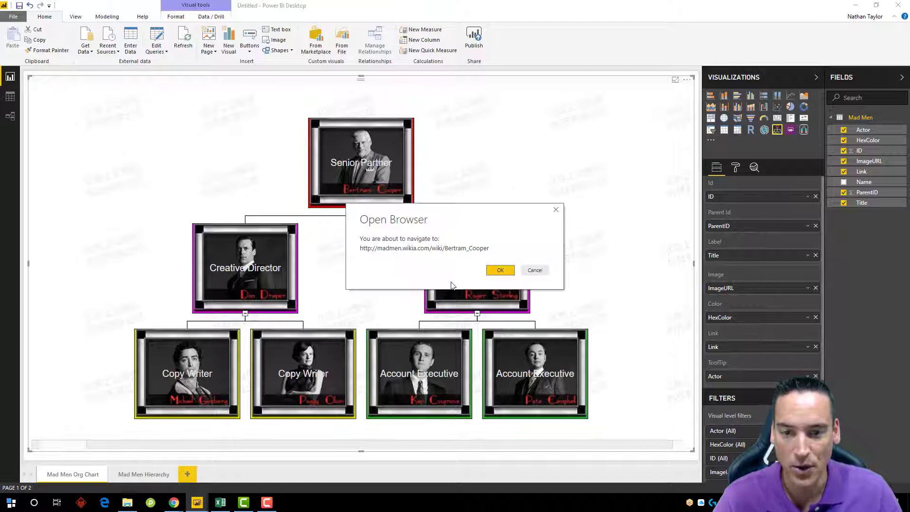
pyautogui.click(500, 271)
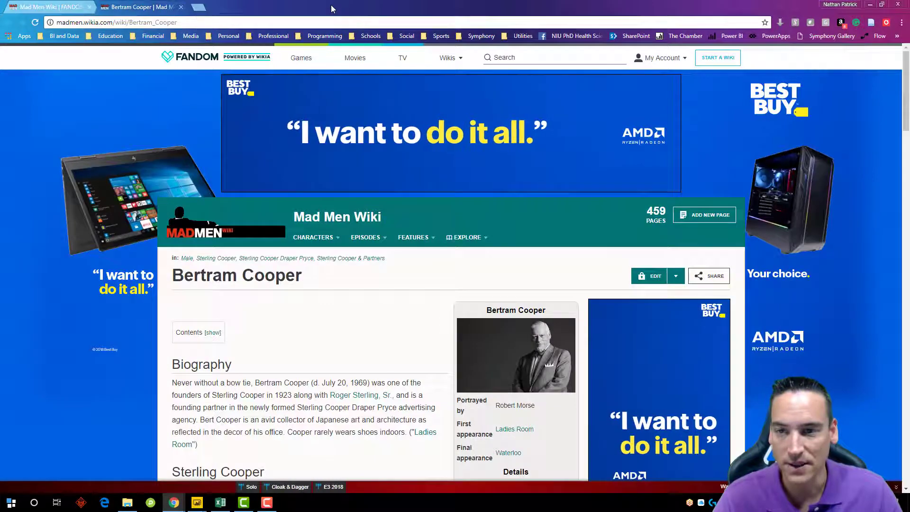
pyautogui.moveTo(360, 303)
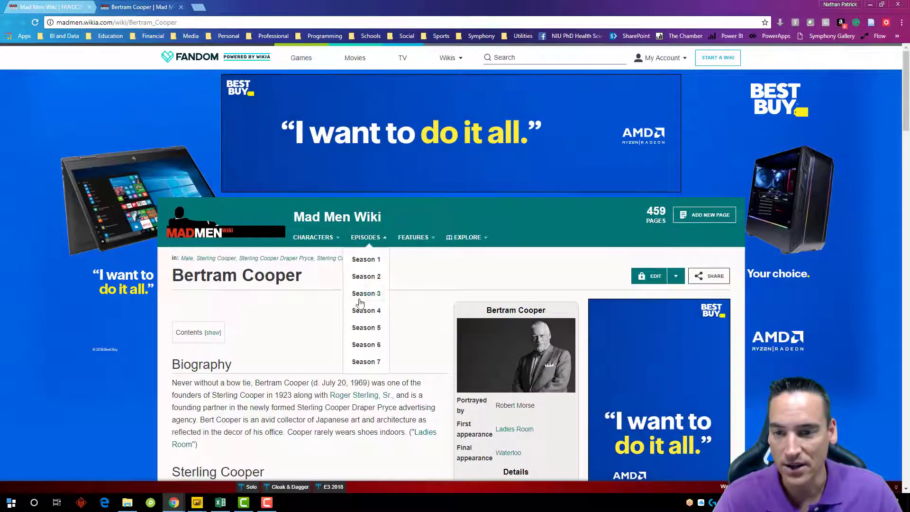
pyautogui.scroll(-3, 360, 303)
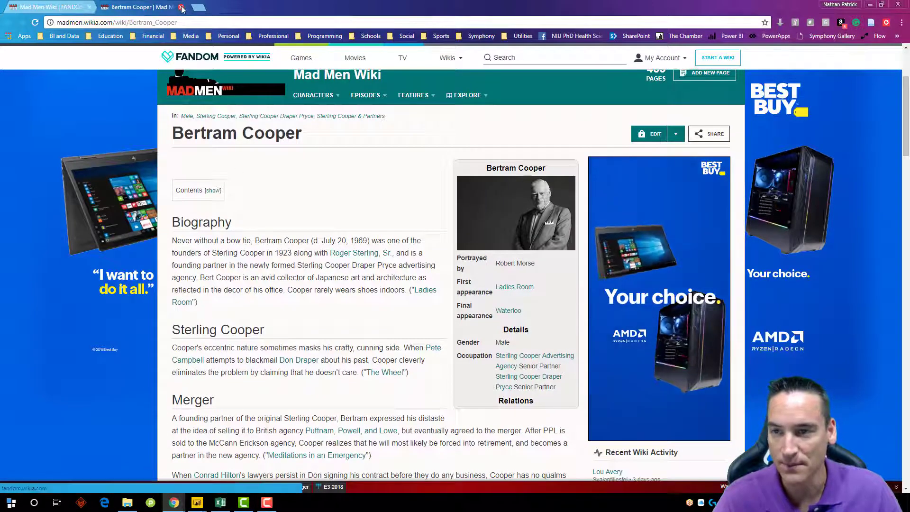
pyautogui.click(181, 8)
pyautogui.hotkey('alt', 'Tab')
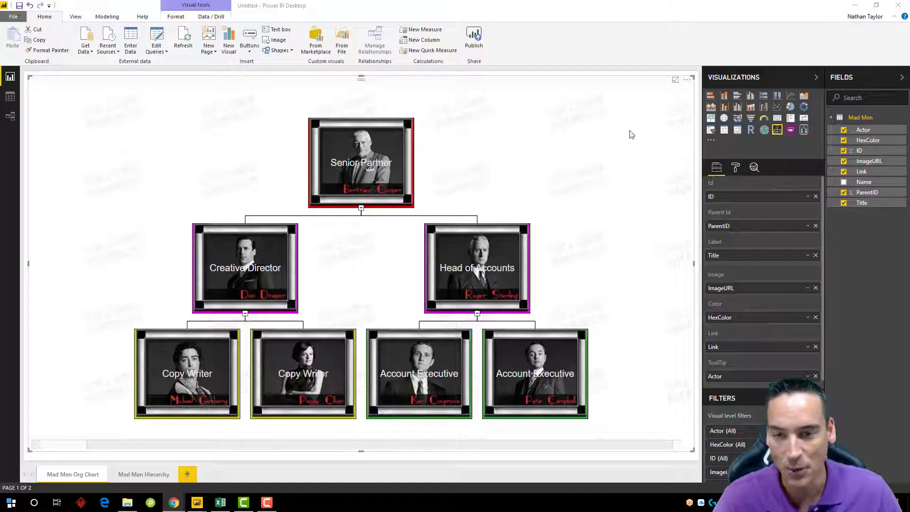
pyautogui.hotkey('alt', 'Tab')
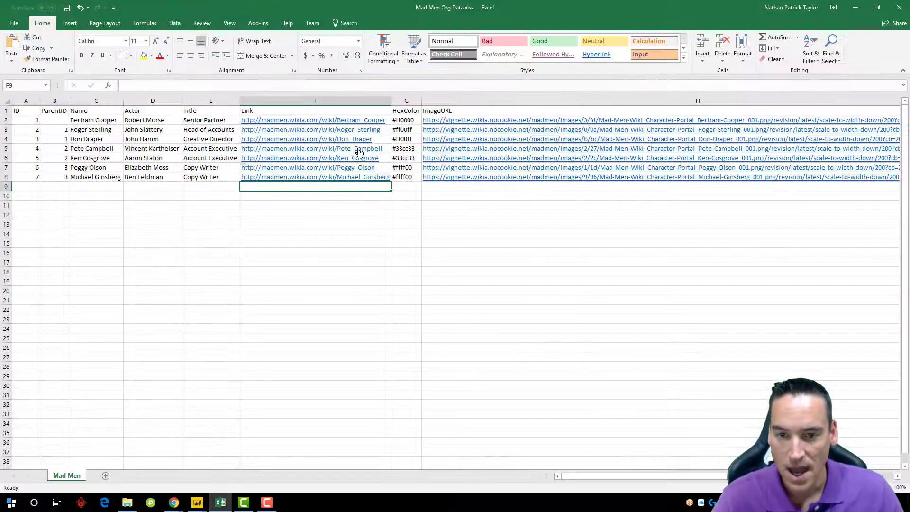
pyautogui.click(406, 100)
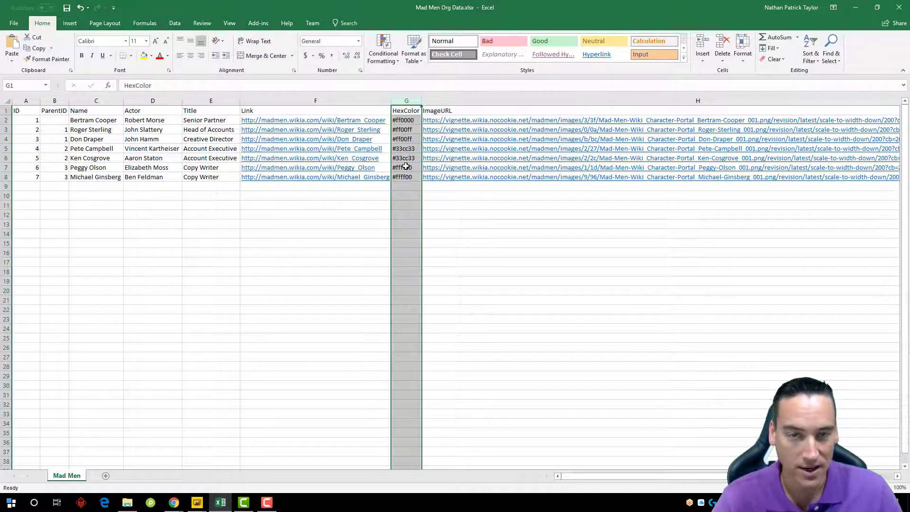
pyautogui.moveTo(406, 120); pyautogui.dragTo(406, 180)
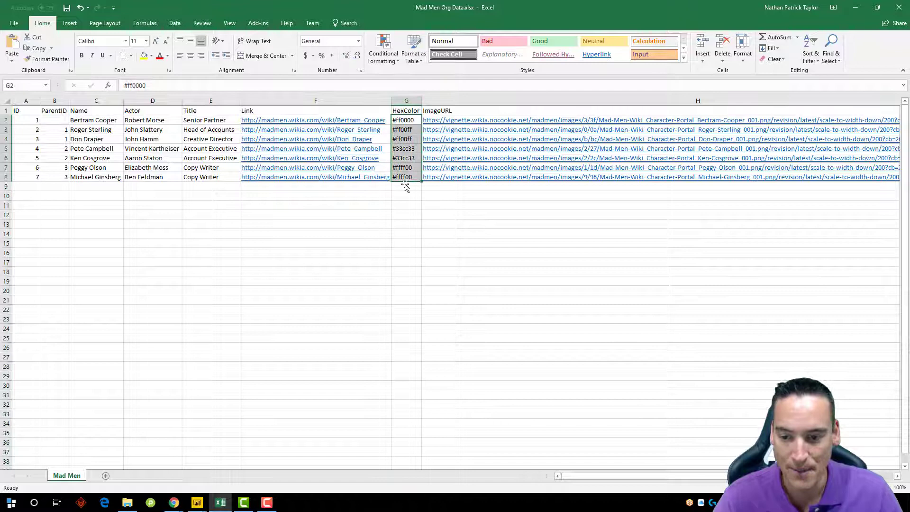
pyautogui.moveTo(201, 503)
pyautogui.click(152, 450)
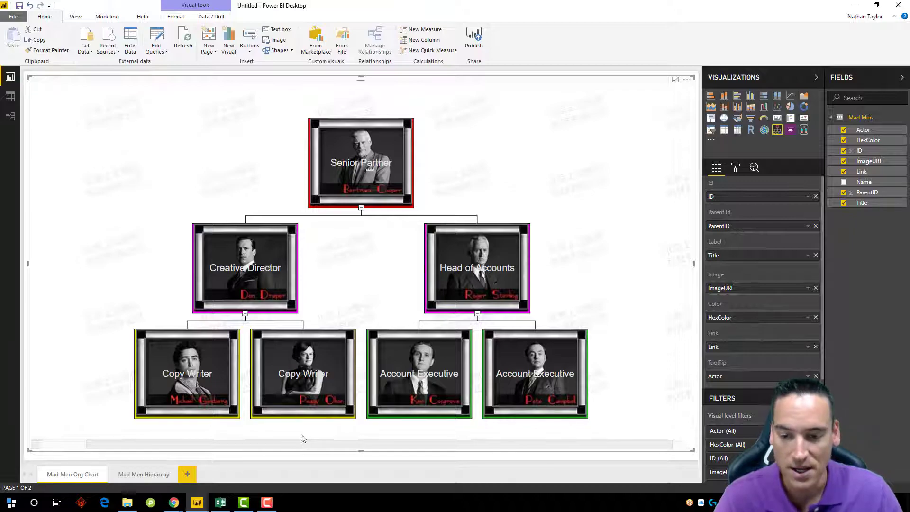
pyautogui.click(220, 502)
pyautogui.click(493, 217)
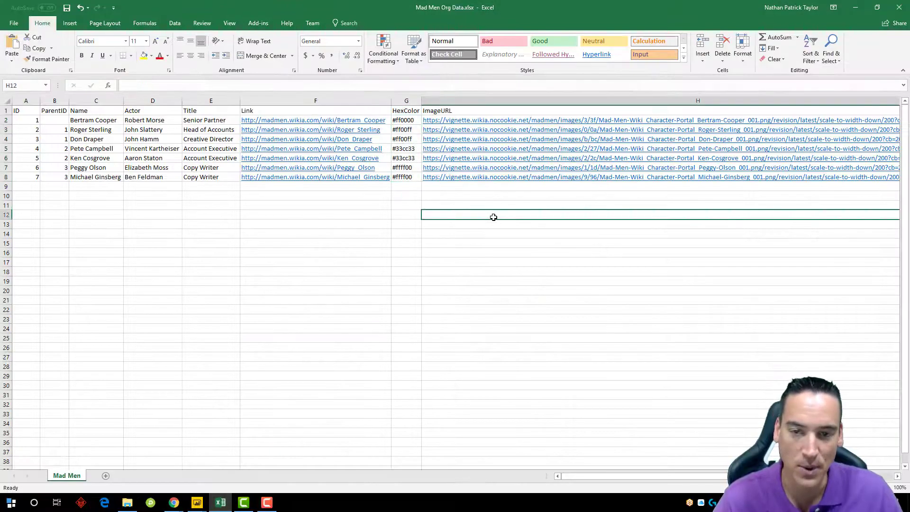
pyautogui.hotkey('alt', 'Tab')
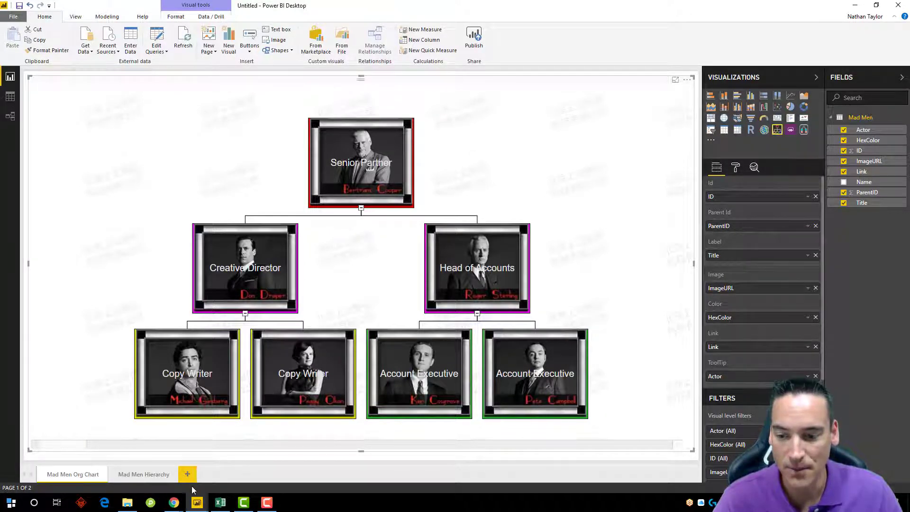
pyautogui.moveTo(174, 501)
pyautogui.click(225, 455)
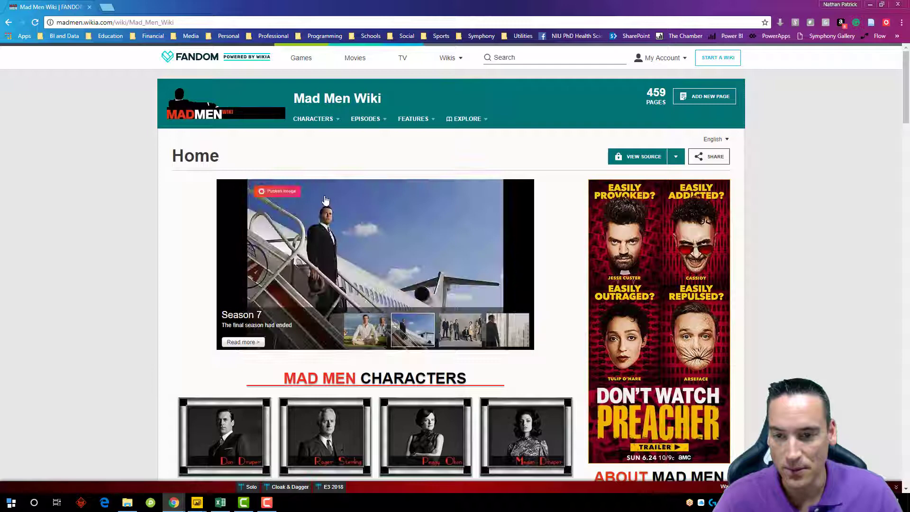
pyautogui.scroll(-4, 330, 320)
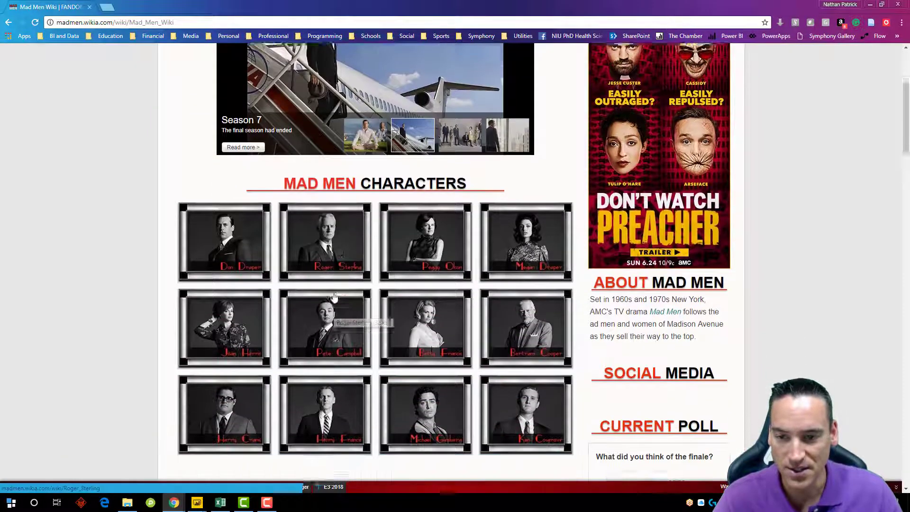
pyautogui.scroll(-1, 334, 296)
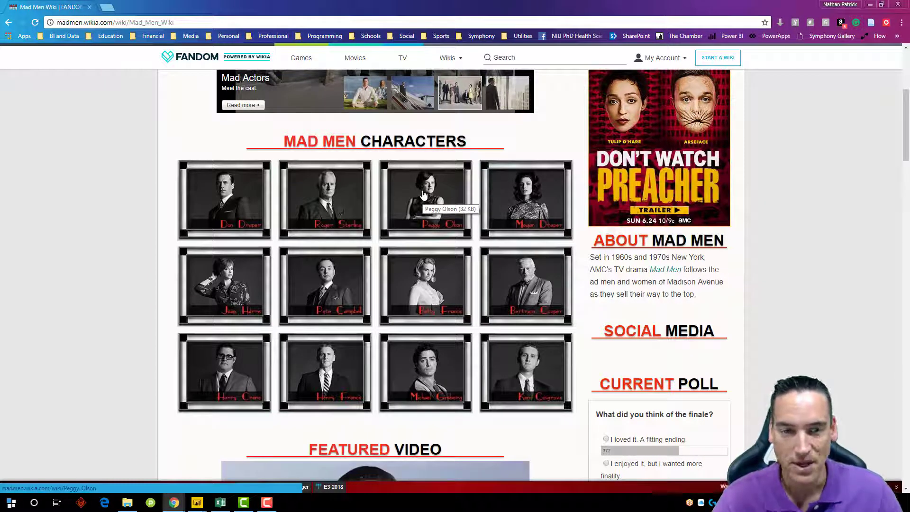
pyautogui.hotkey('alt', 'Tab')
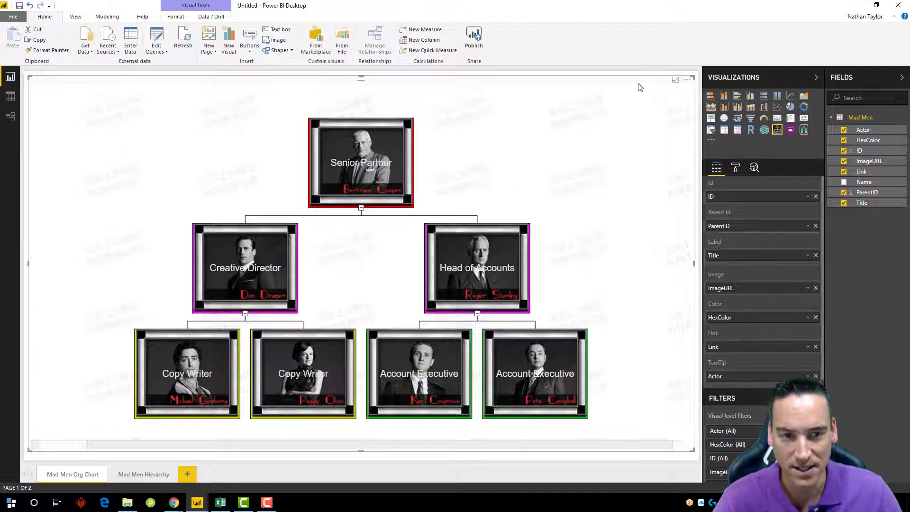
# Replace the photo-framed org chart with a new org chart visual enlarged to fill the canvas
pyautogui.press('Delete')
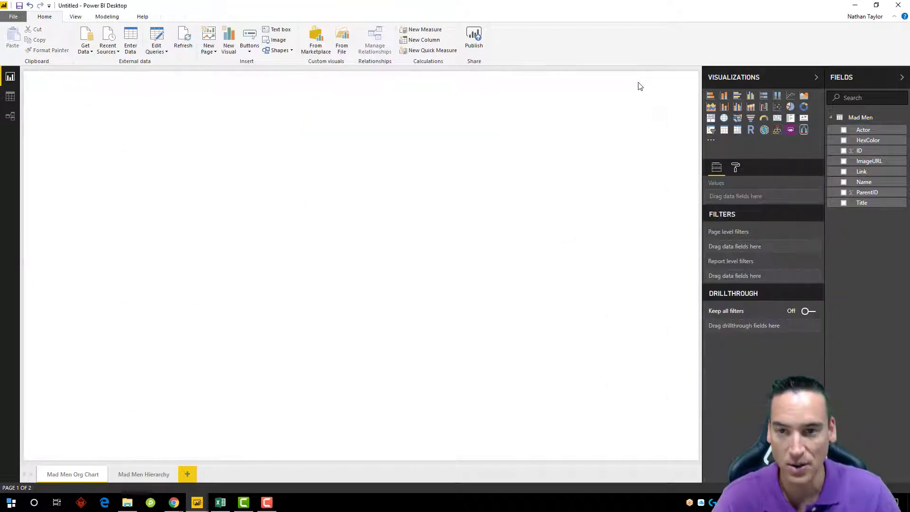
pyautogui.click(777, 132)
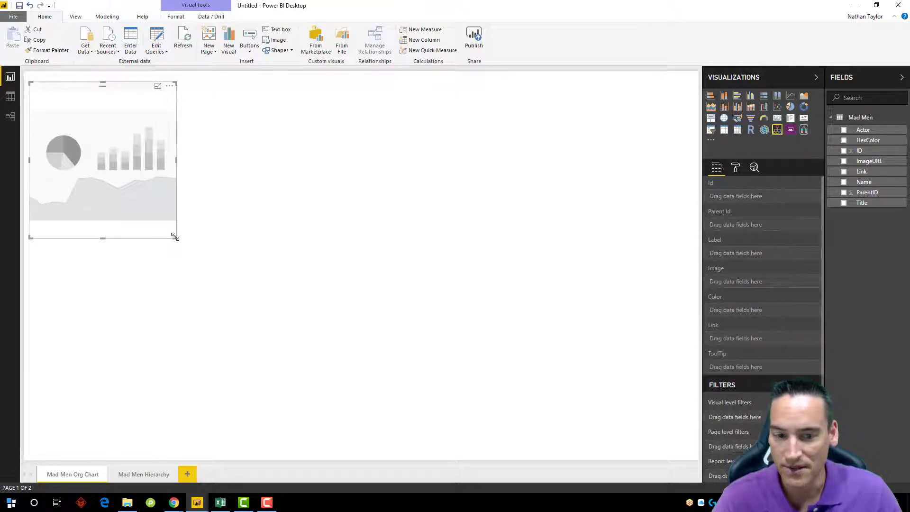
pyautogui.moveTo(176, 235); pyautogui.dragTo(697, 452)
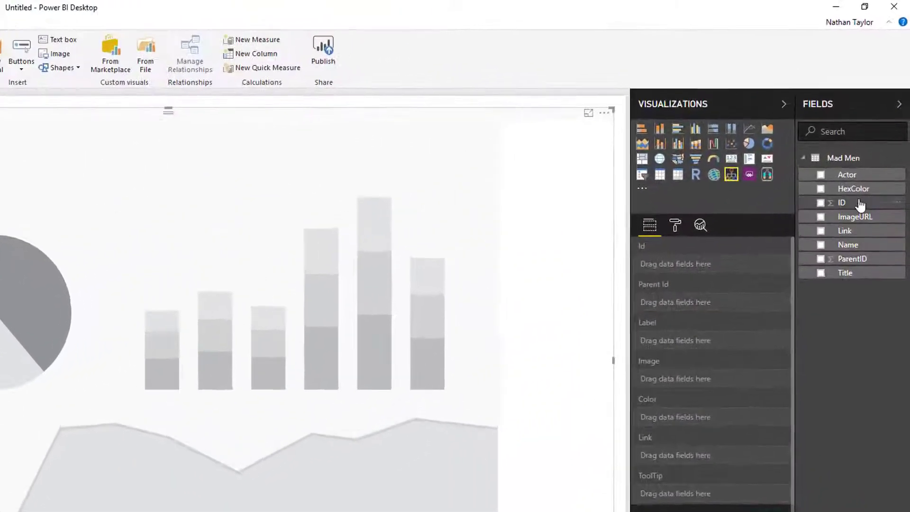
# Map ID, ParentID, Title, ImageURL, HexColor, Link and Actor to the Id, Parent Id, Label, Image, Color, Link and Tooltip roles
pyautogui.moveTo(860, 162); pyautogui.dragTo(740, 210)
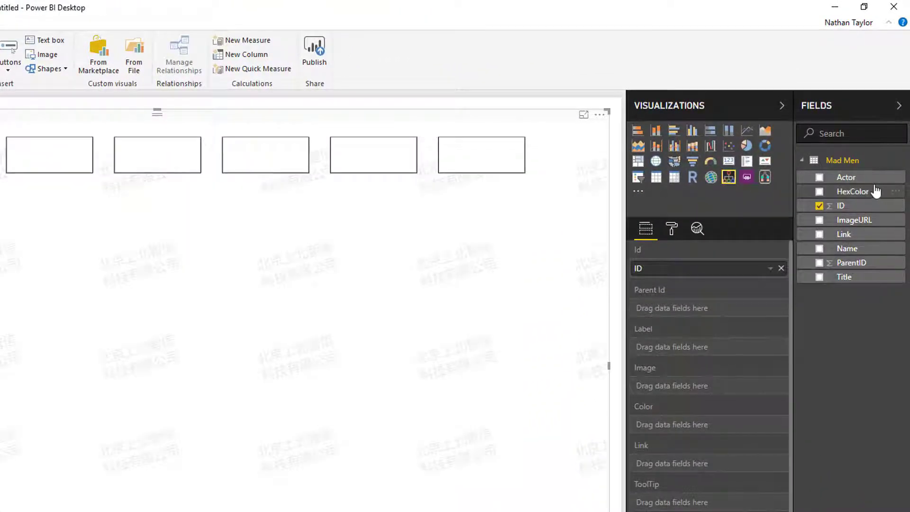
pyautogui.moveTo(812, 263); pyautogui.dragTo(714, 313)
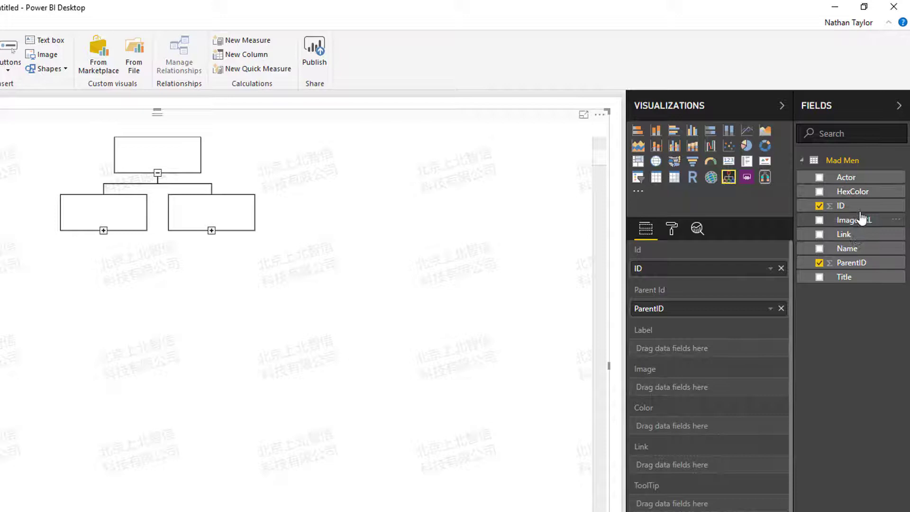
pyautogui.moveTo(857, 276); pyautogui.dragTo(718, 348)
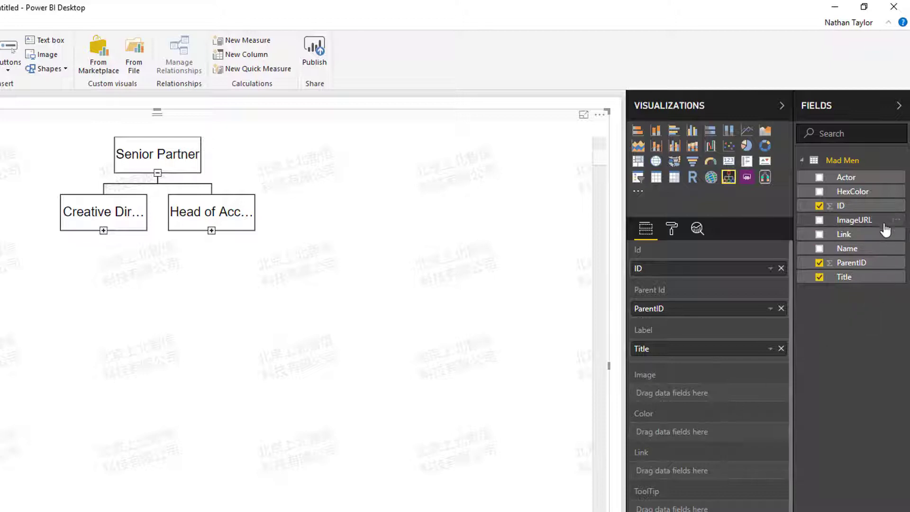
pyautogui.moveTo(884, 221); pyautogui.dragTo(723, 401)
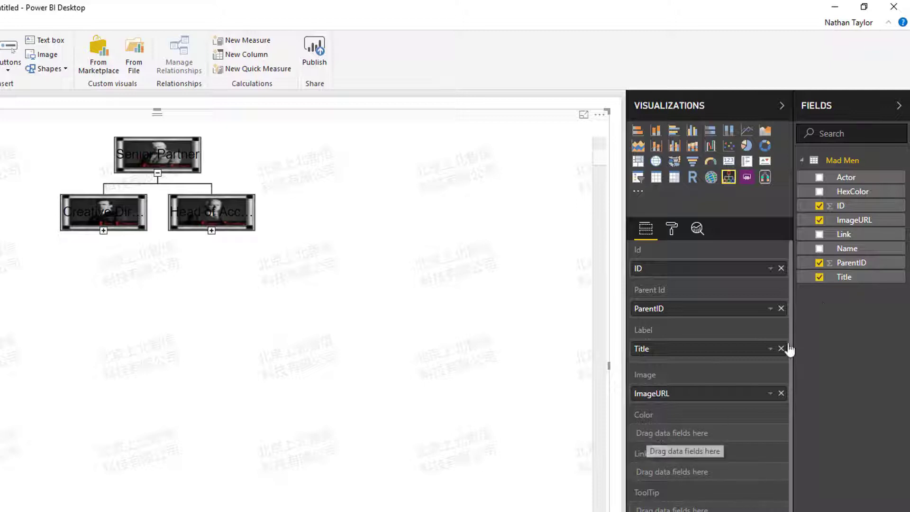
pyautogui.moveTo(860, 192); pyautogui.dragTo(719, 435)
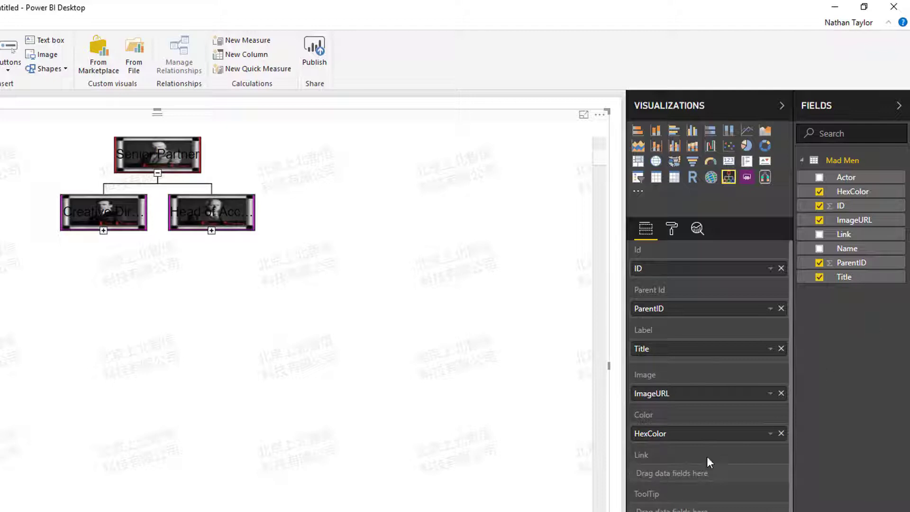
pyautogui.moveTo(805, 235); pyautogui.dragTo(700, 471)
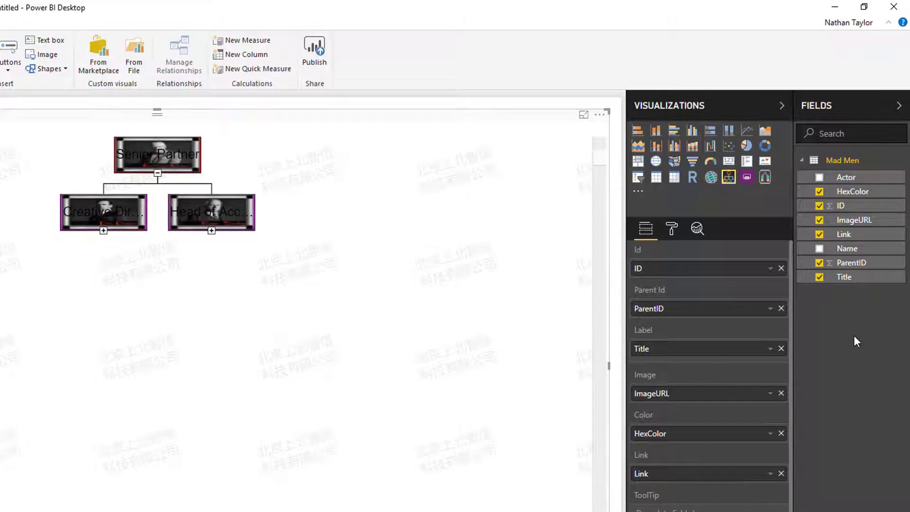
pyautogui.moveTo(849, 178); pyautogui.dragTo(697, 509)
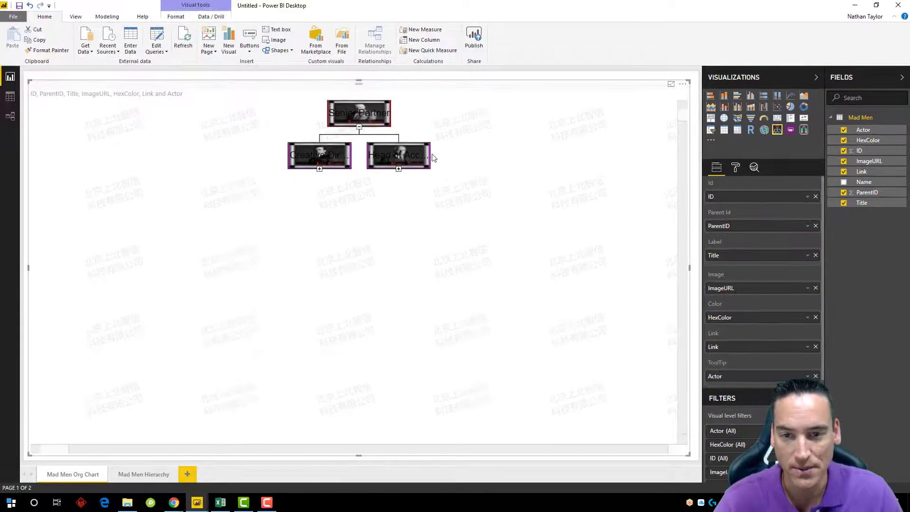
pyautogui.moveTo(235, 210)
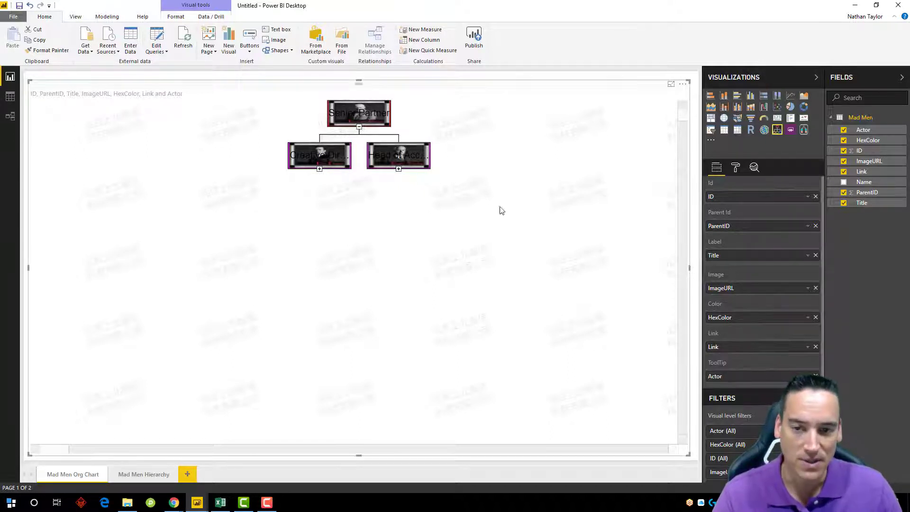
pyautogui.moveTo(414, 165)
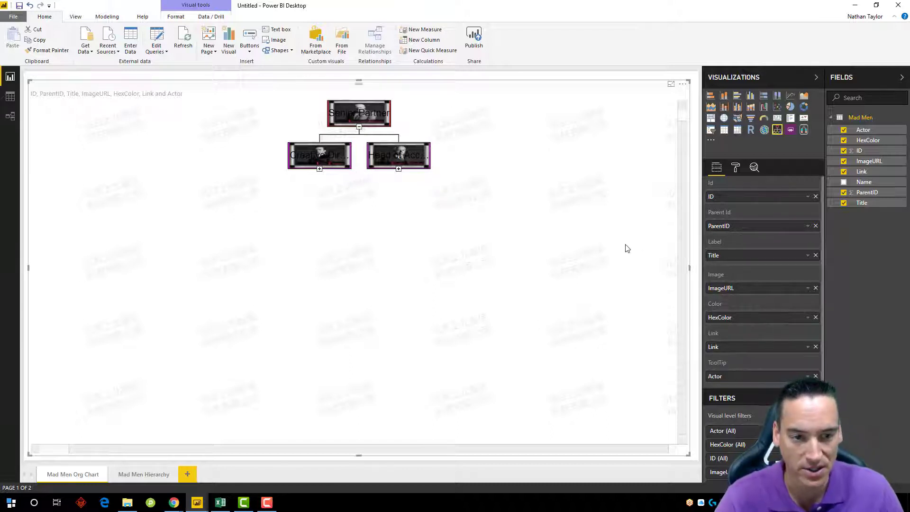
# Turn off the visual title and set the node height to 170 and width to 200
pyautogui.click(735, 167)
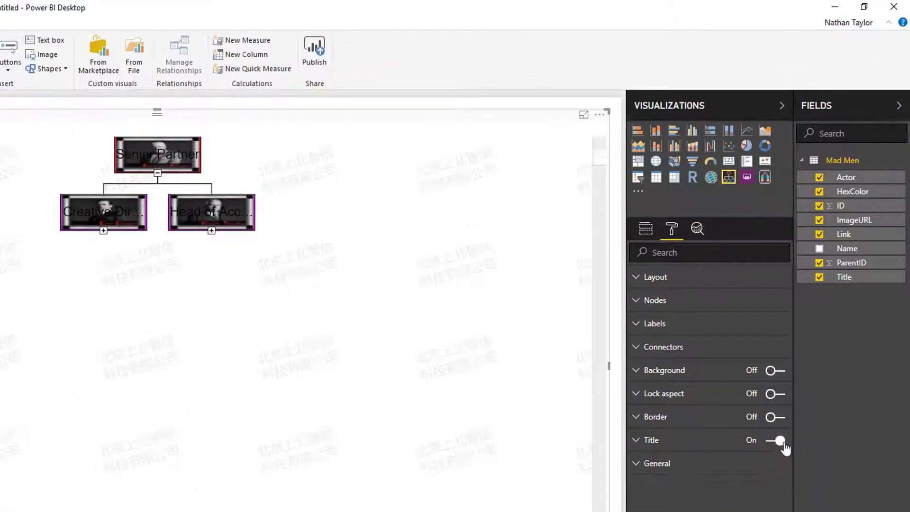
pyautogui.click(779, 440)
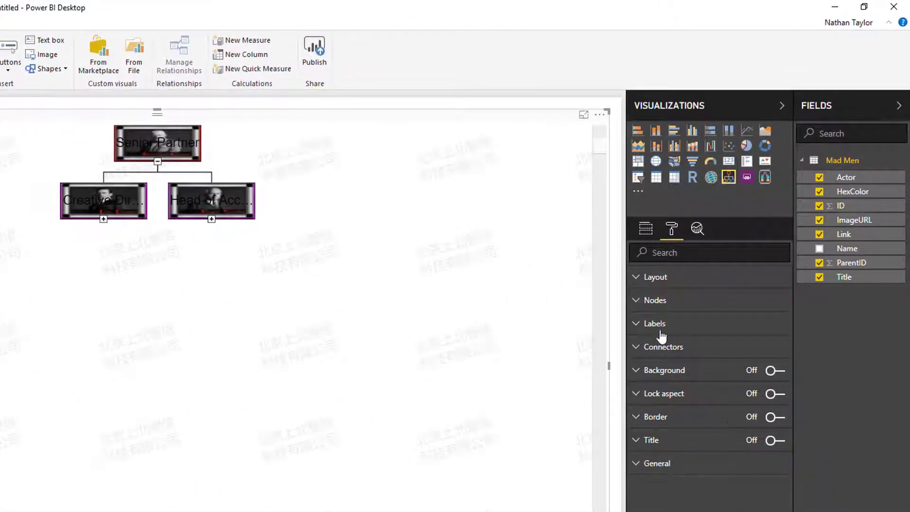
pyautogui.click(649, 304)
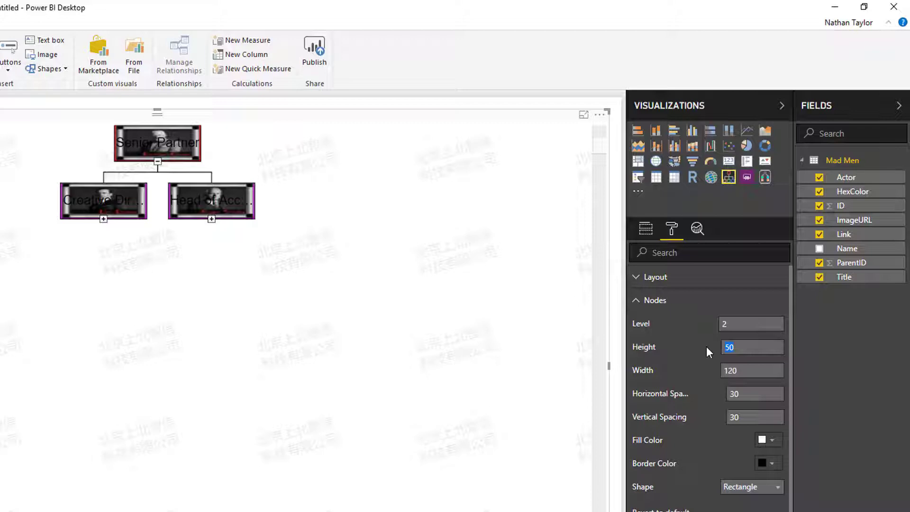
pyautogui.write('70')
pyautogui.press('Tab')
pyautogui.write('20')
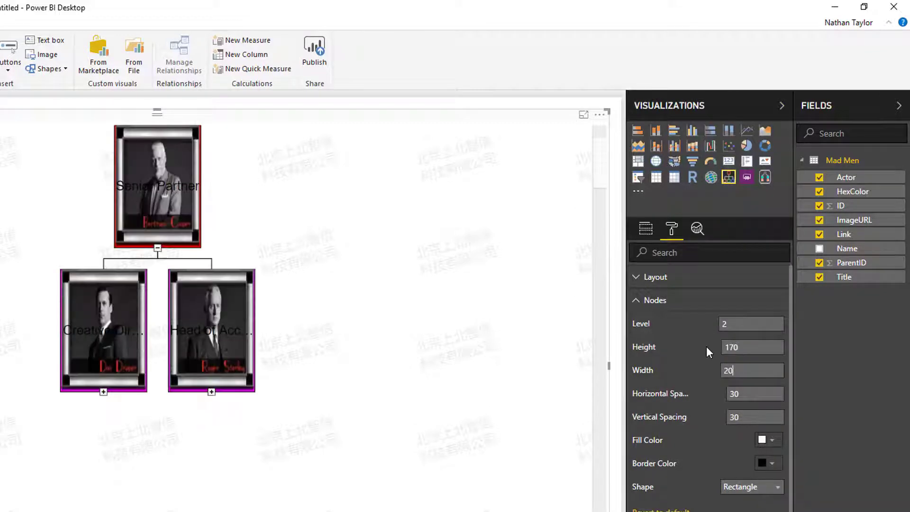
pyautogui.write('0')
pyautogui.press('Tab')
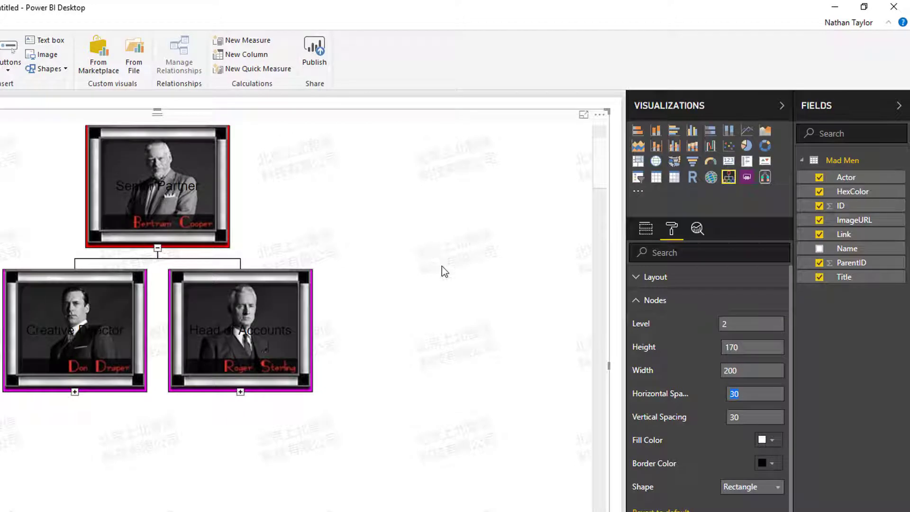
pyautogui.click(640, 304)
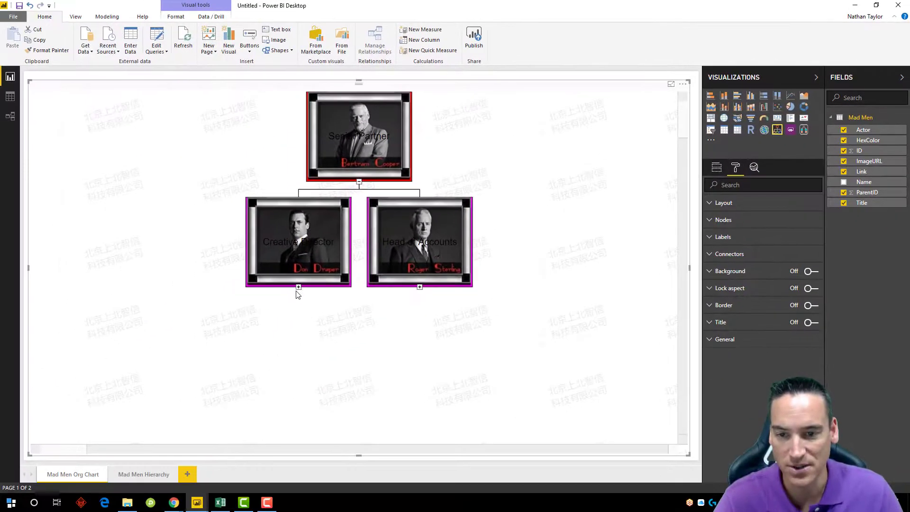
# Expand both directors' reports and make the node label font colour white
pyautogui.click(298, 288)
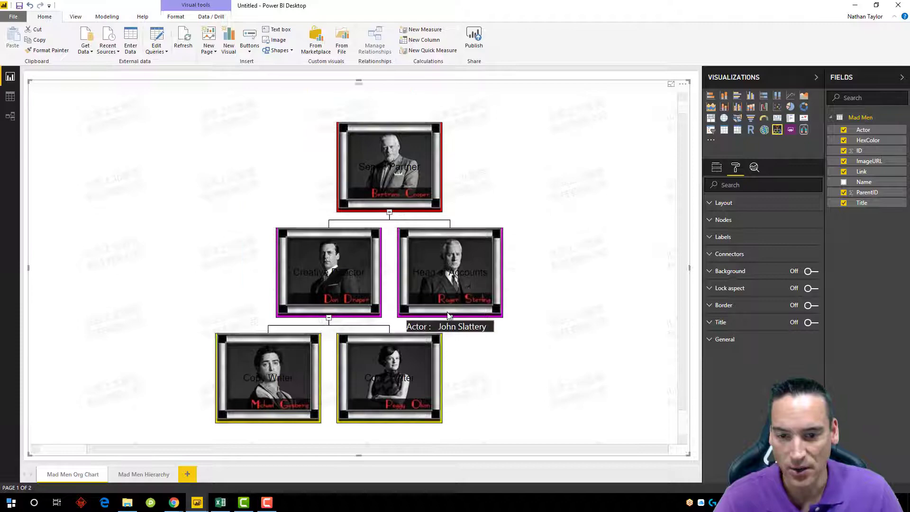
pyautogui.click(449, 317)
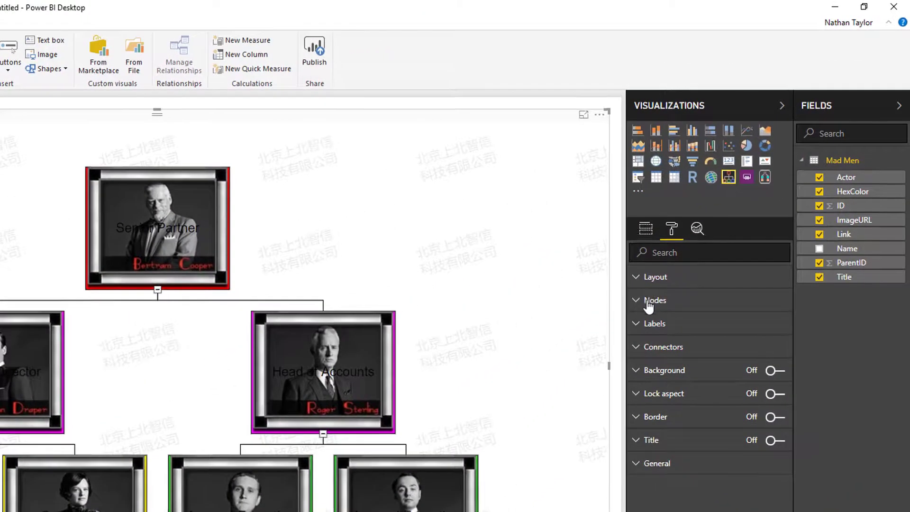
pyautogui.click(654, 308)
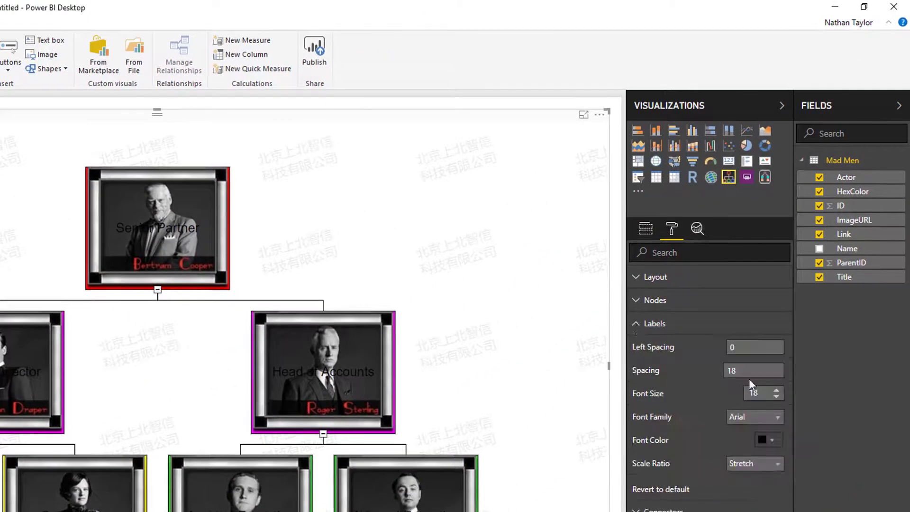
pyautogui.click(771, 441)
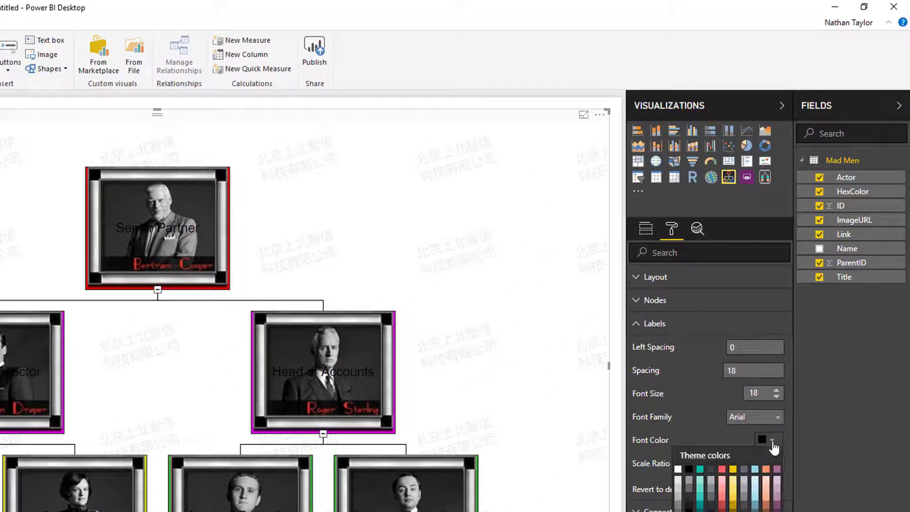
pyautogui.click(678, 482)
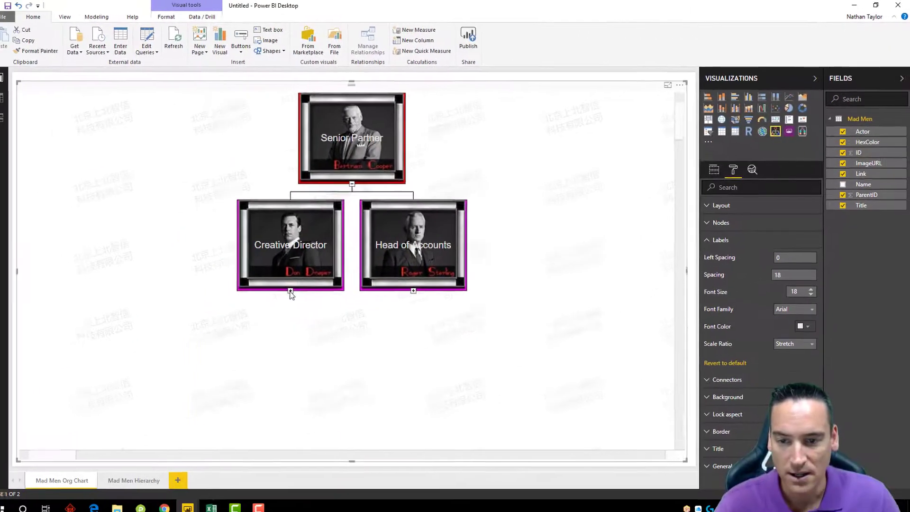
# Re-expand both directors' reports and set the label spacing to 10
pyautogui.click(290, 291)
pyautogui.click(443, 322)
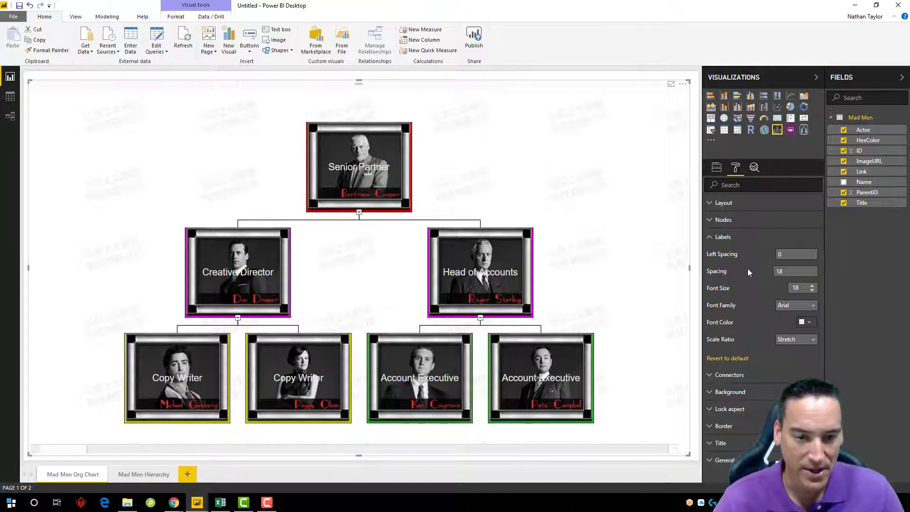
pyautogui.click(799, 271)
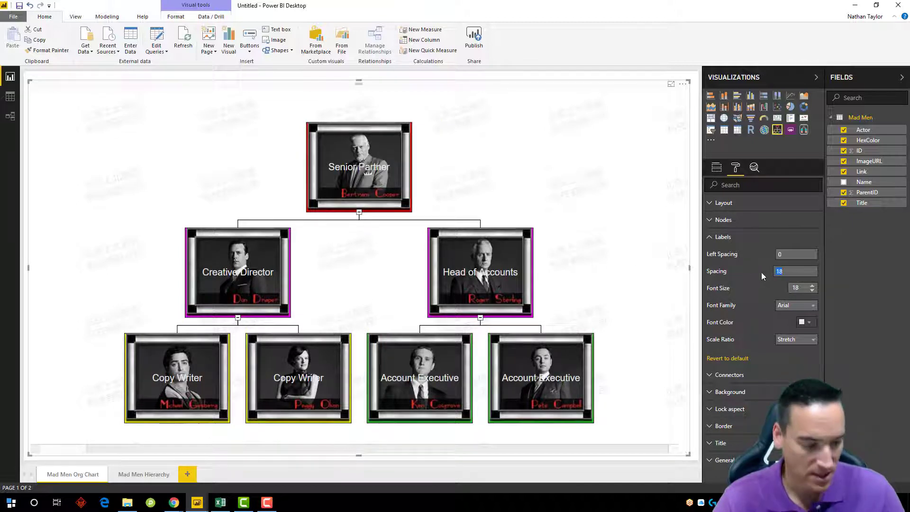
pyautogui.press('BackSpace')
pyautogui.write('0')
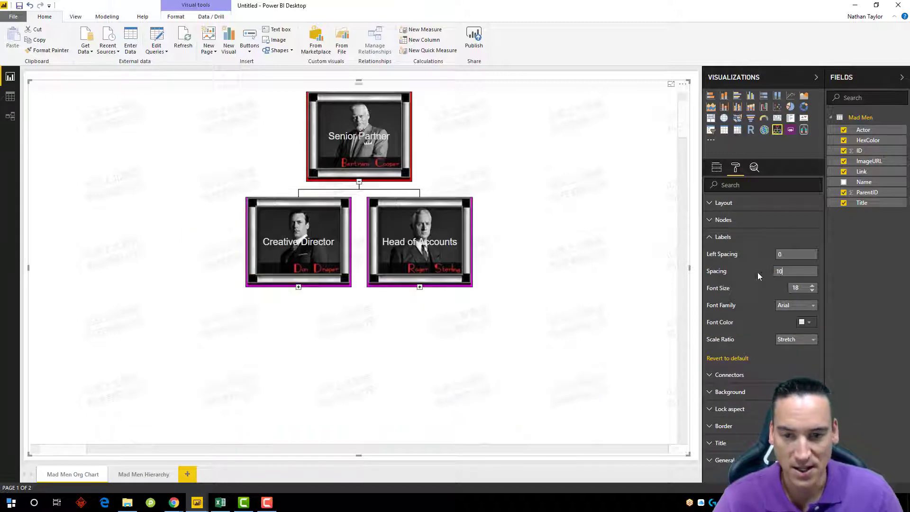
# Expand the directors' reports again and change the label font size from 15 to 18
pyautogui.click(420, 287)
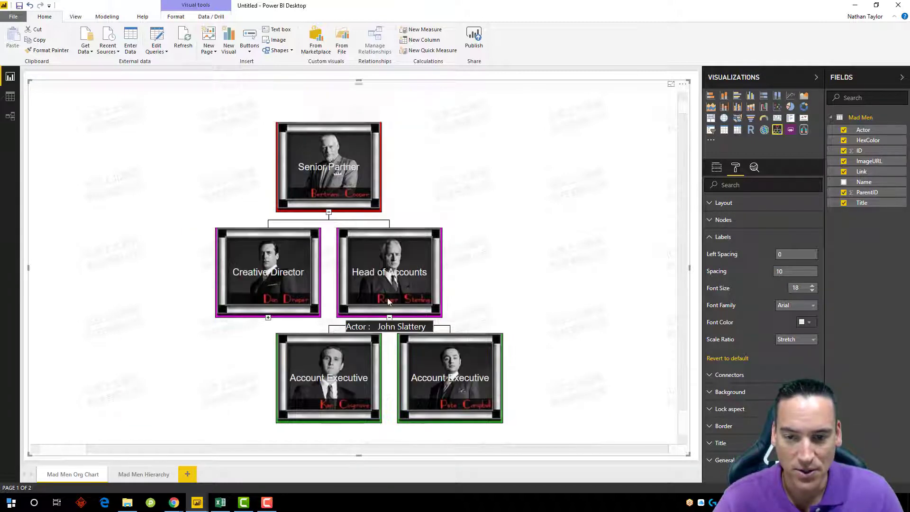
pyautogui.click(268, 319)
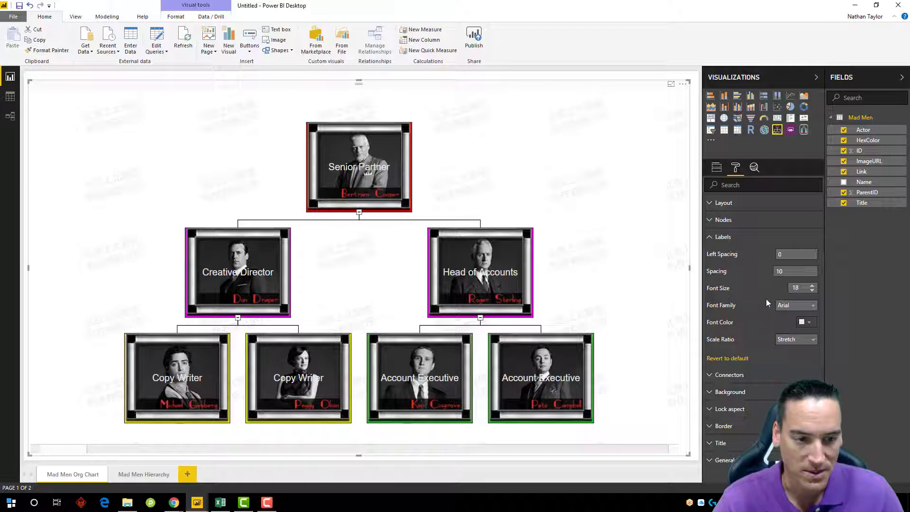
pyautogui.click(812, 291)
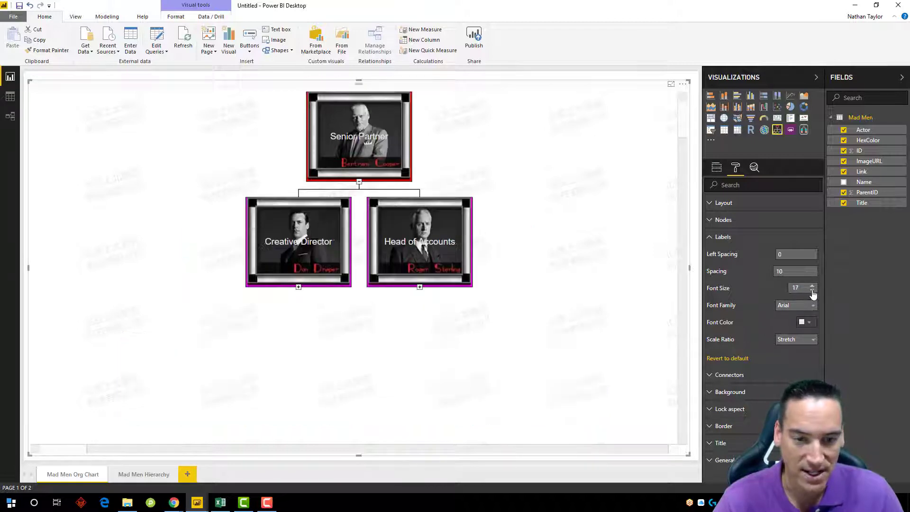
pyautogui.click(812, 290)
pyautogui.click(813, 291)
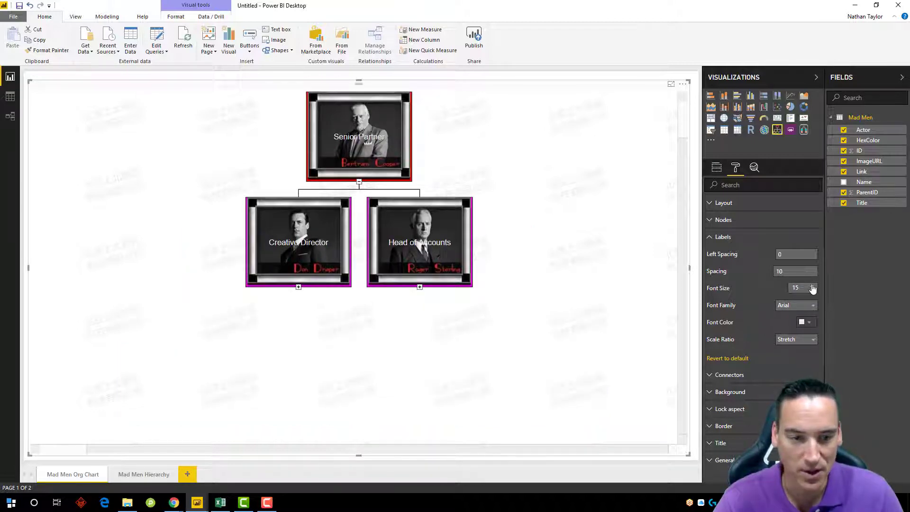
pyautogui.click(811, 285)
pyautogui.click(812, 285)
pyautogui.click(812, 286)
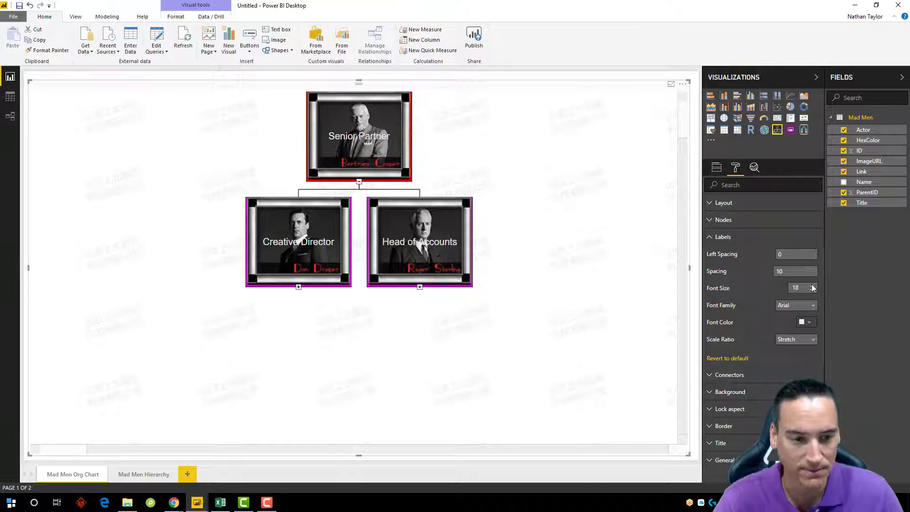
pyautogui.click(716, 238)
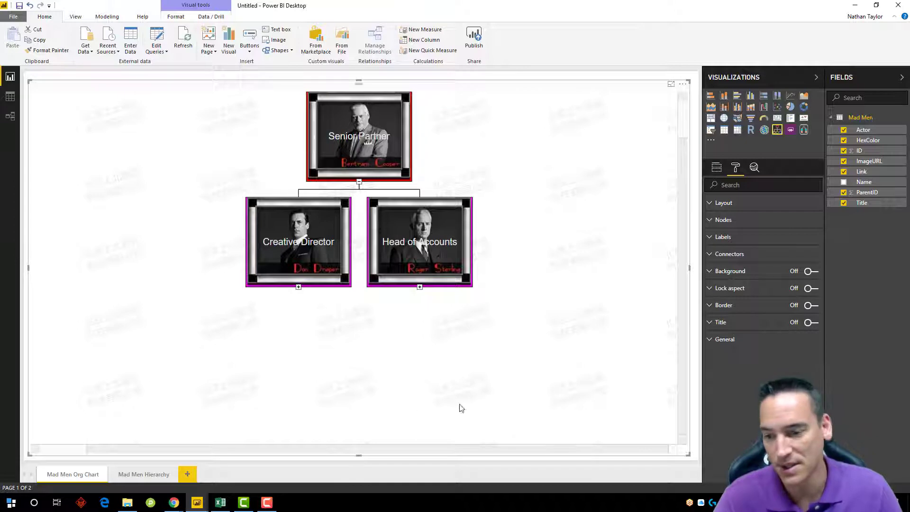
# On the Mad Men Hierarchy page, collapse the chart to Senior Partner and re-expand every level
pyautogui.click(159, 475)
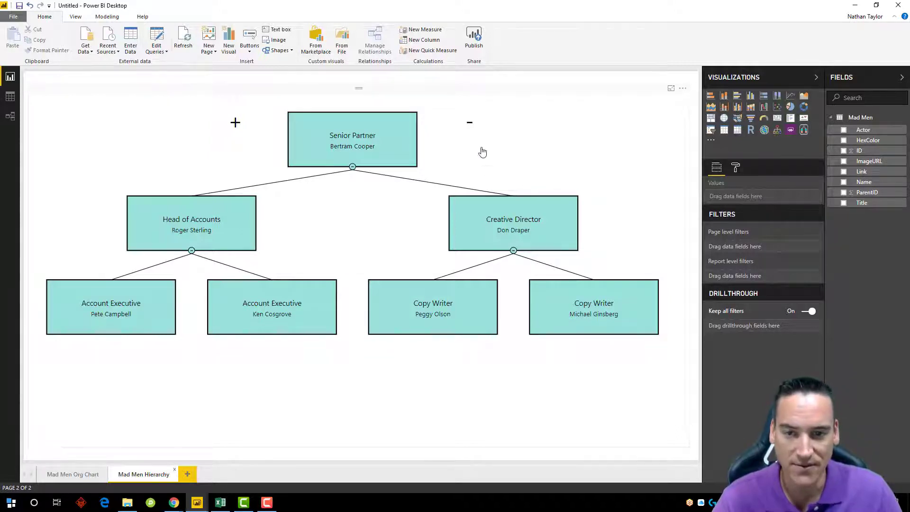
pyautogui.click(470, 125)
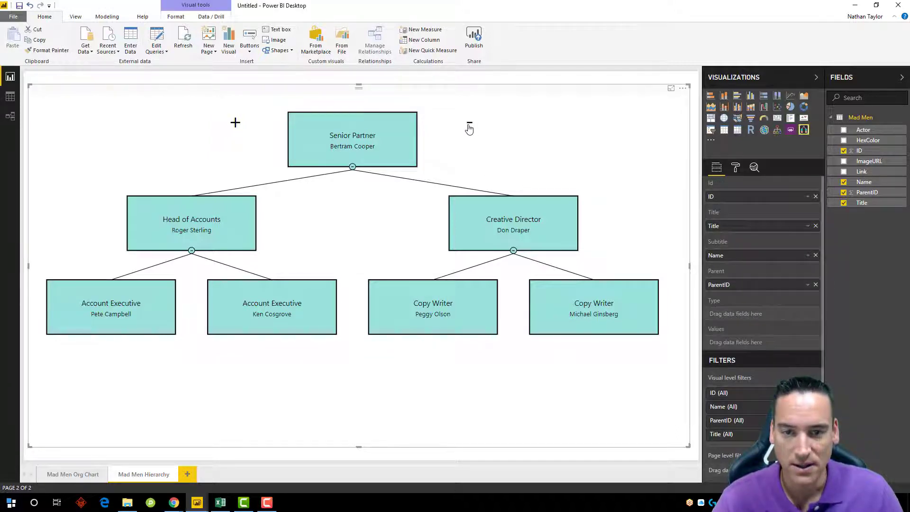
pyautogui.click(470, 126)
pyautogui.click(470, 126)
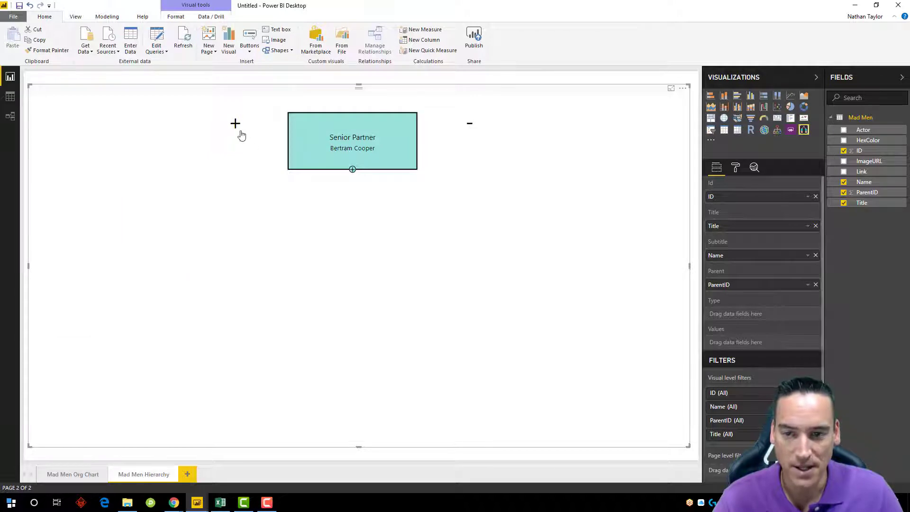
pyautogui.click(235, 125)
pyautogui.click(236, 124)
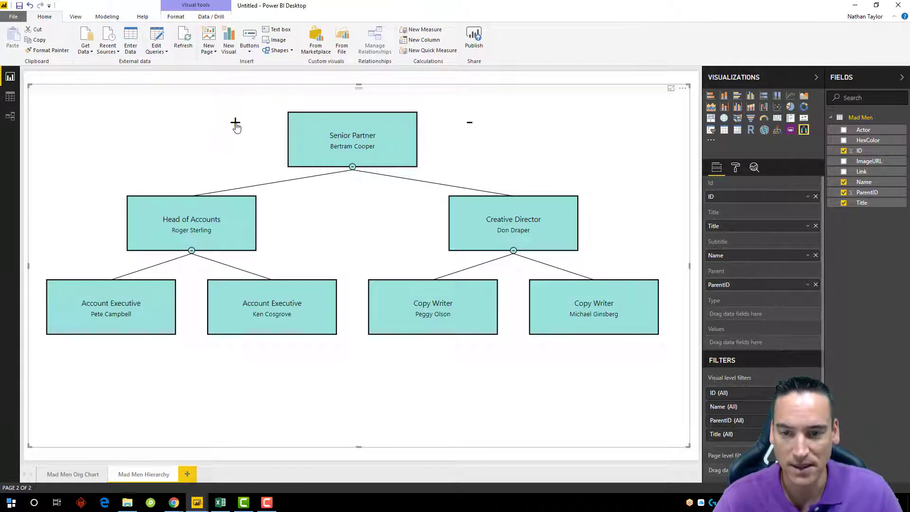
# Expand the Copy Writers and Account Executives on the Org Chart page, then return to the Hierarchy page
pyautogui.click(78, 473)
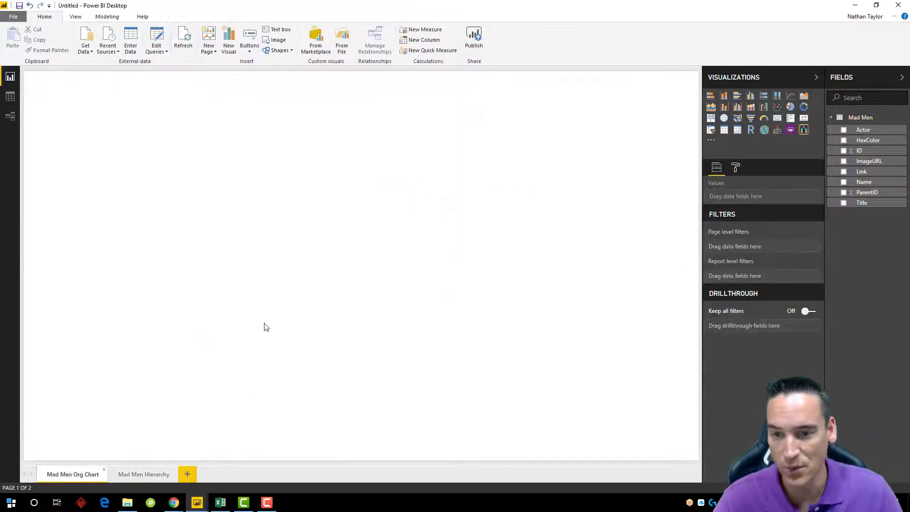
pyautogui.click(299, 286)
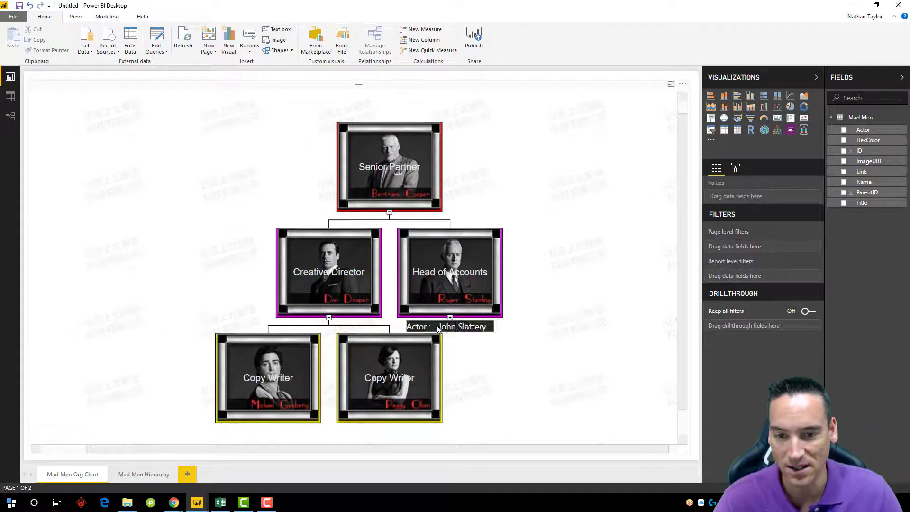
pyautogui.click(449, 317)
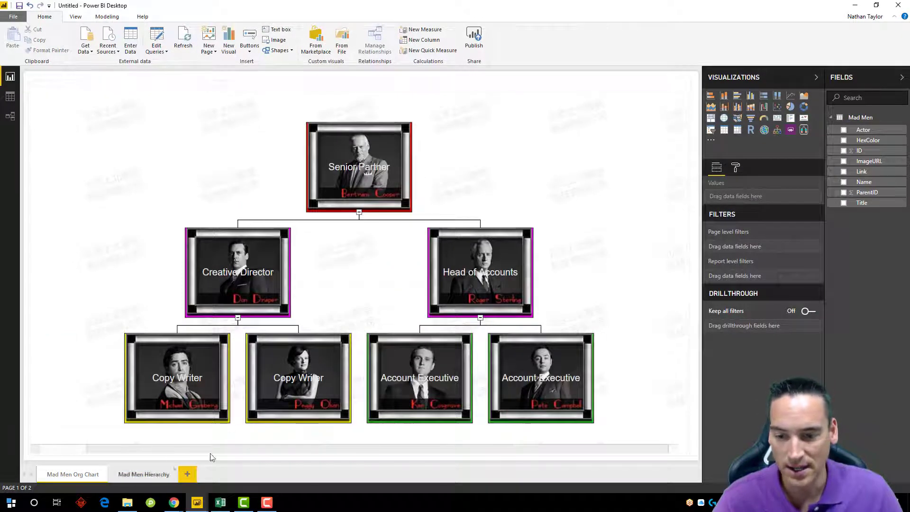
pyautogui.click(154, 474)
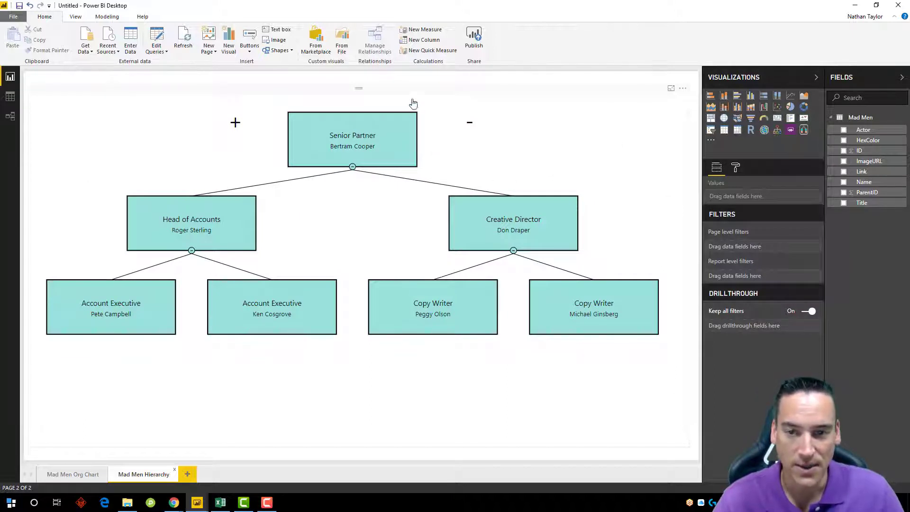
# Raise the hierarchy chart's node title size to 24 in the Nodes format settings
pyautogui.click(513, 135)
pyautogui.click(735, 167)
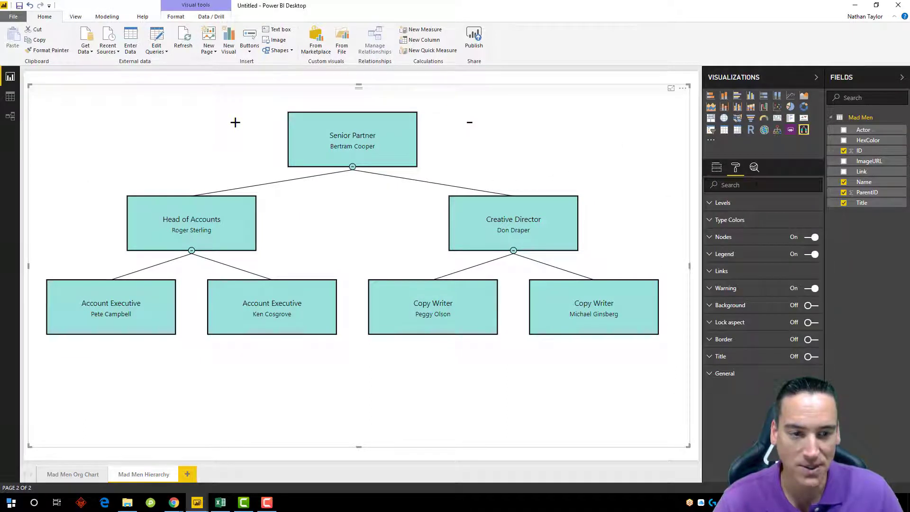
pyautogui.click(714, 242)
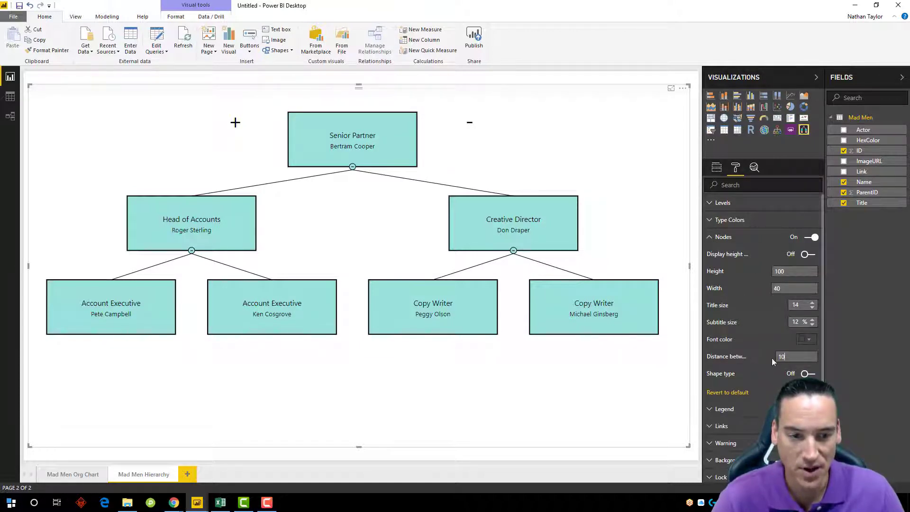
pyautogui.write('2')
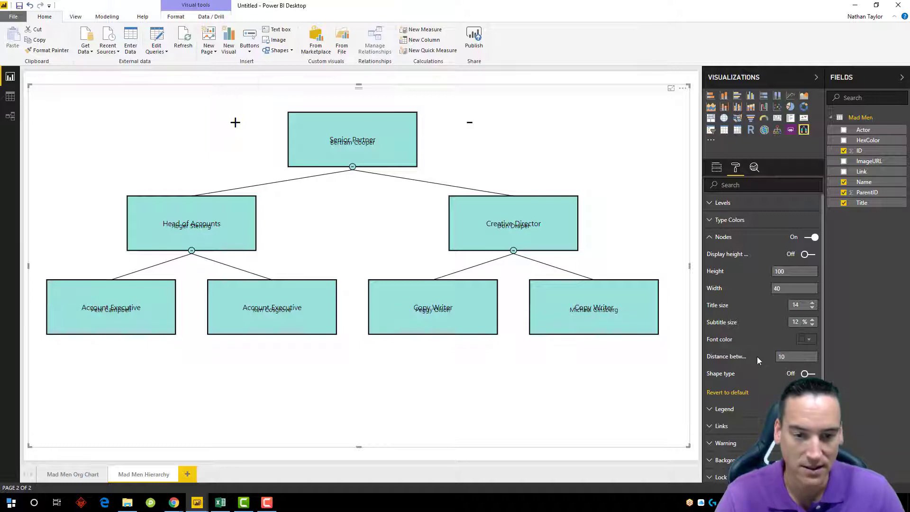
pyautogui.click(813, 303)
pyautogui.click(813, 303)
pyautogui.click(812, 303)
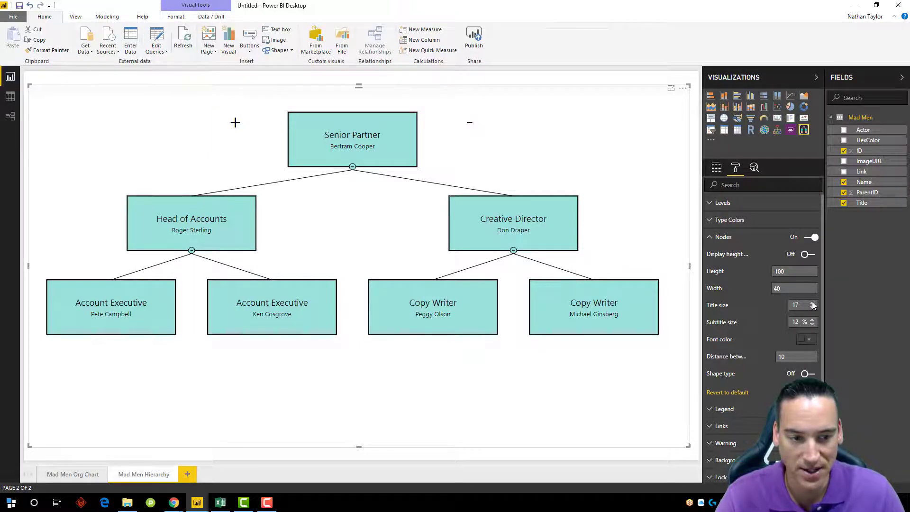
pyautogui.click(813, 303)
pyautogui.click(813, 303)
pyautogui.click(814, 303)
pyautogui.click(813, 304)
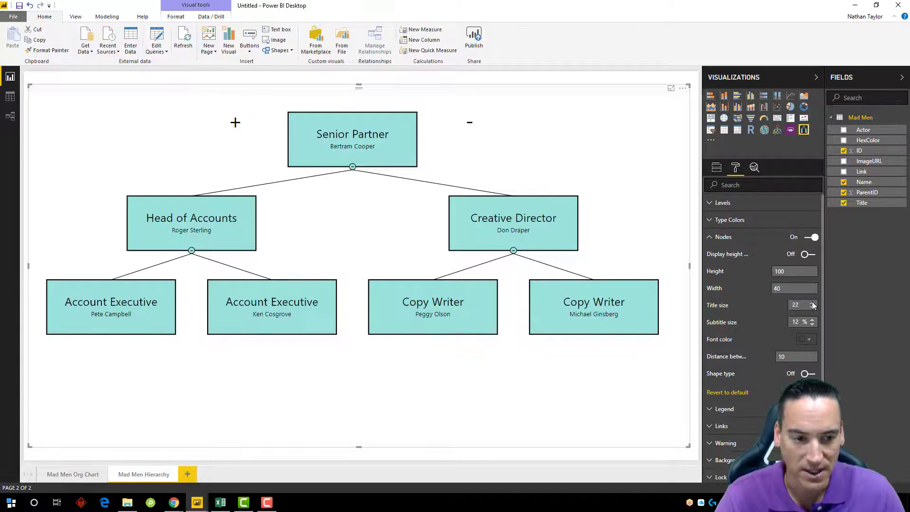
pyautogui.click(813, 303)
pyautogui.click(813, 303)
pyautogui.click(813, 303)
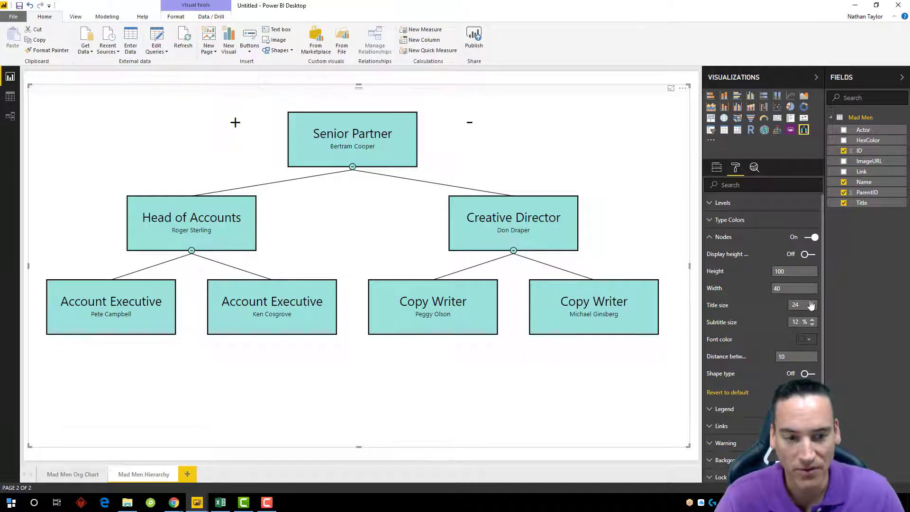
# Set the node subtitle size to 14 after trying 15 and 10
pyautogui.click(813, 322)
pyautogui.click(813, 322)
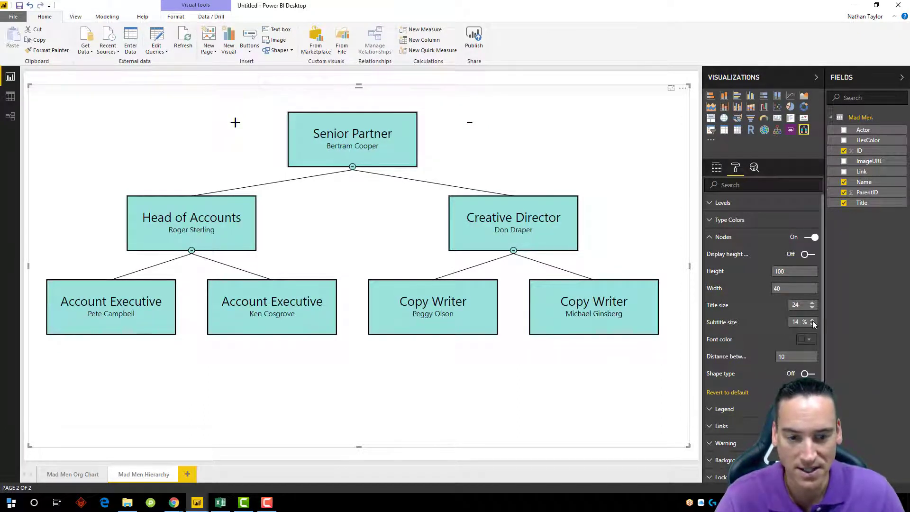
pyautogui.click(813, 321)
pyautogui.click(812, 324)
pyautogui.click(812, 324)
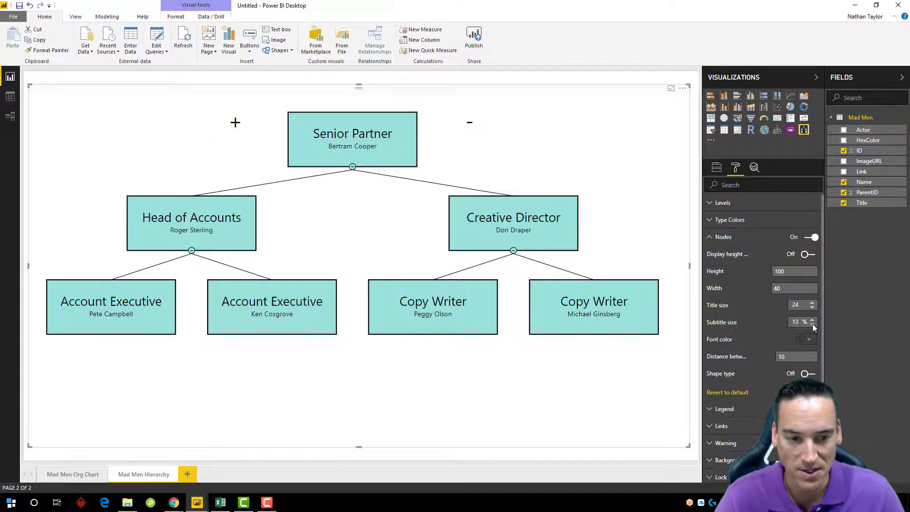
pyautogui.click(812, 325)
pyautogui.click(812, 324)
pyautogui.click(812, 324)
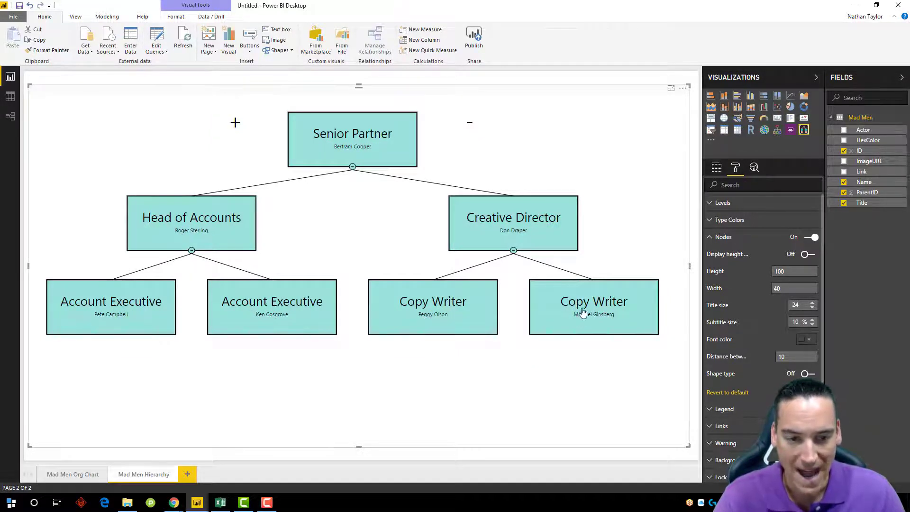
pyautogui.click(813, 319)
pyautogui.click(813, 319)
pyautogui.click(813, 320)
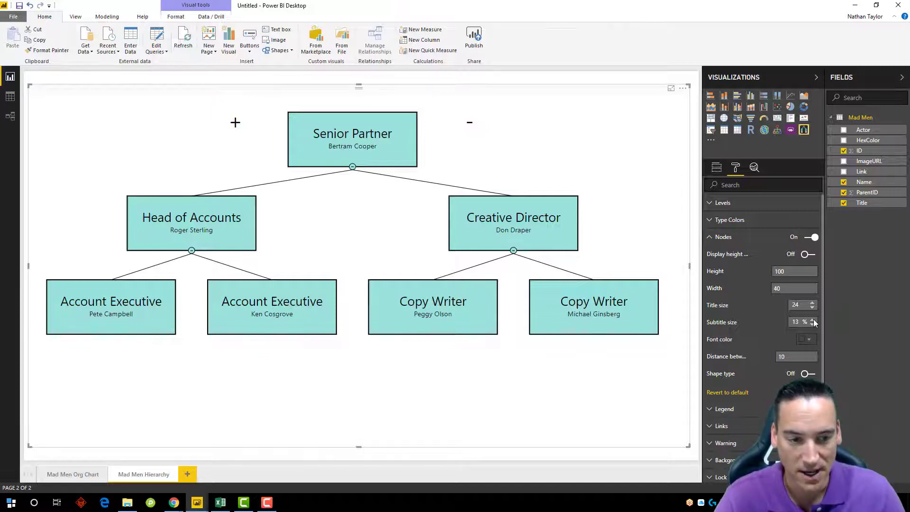
pyautogui.click(813, 320)
pyautogui.click(715, 168)
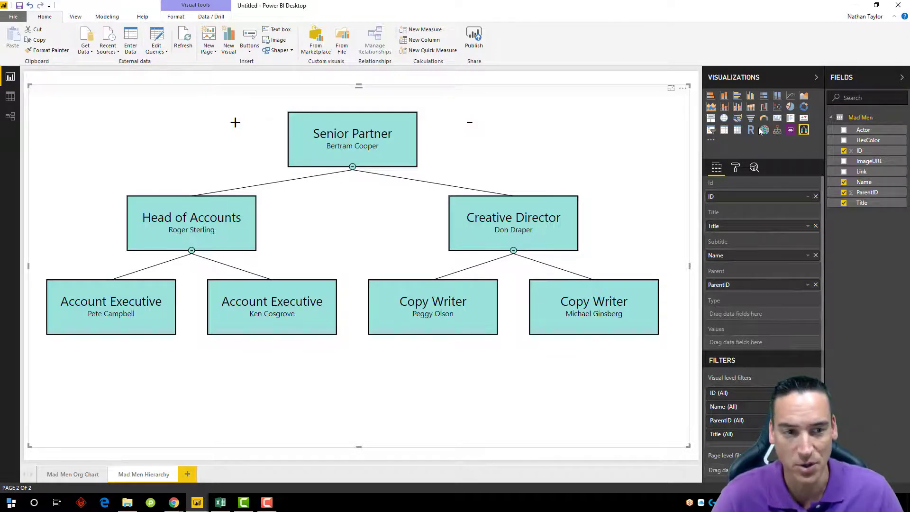
pyautogui.click(711, 141)
pyautogui.click(739, 165)
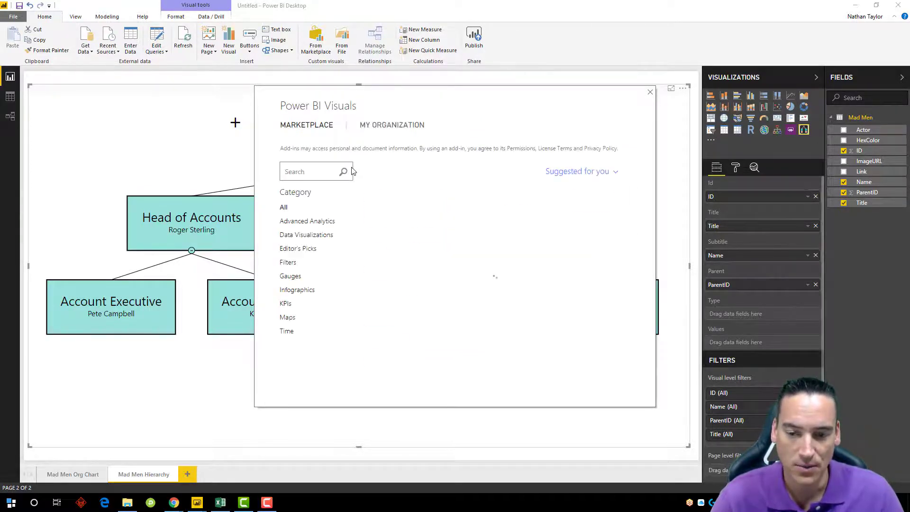
pyautogui.click(329, 169)
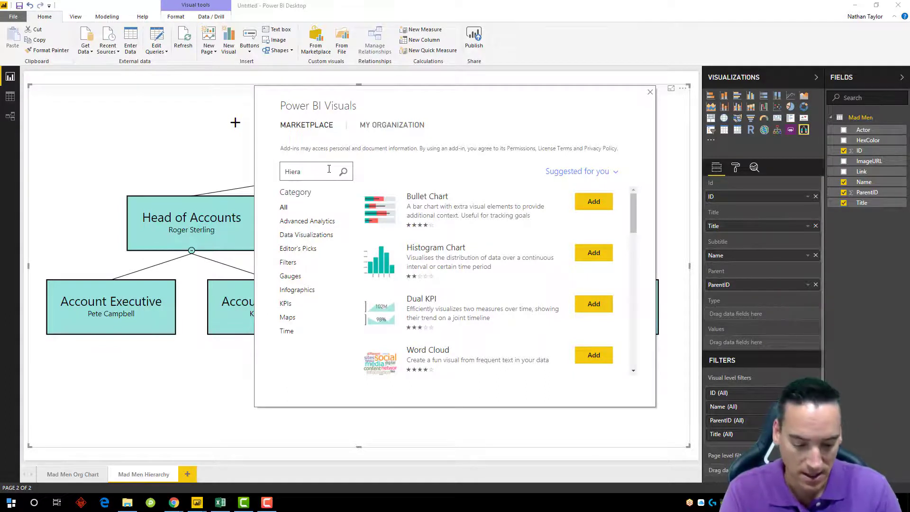
pyautogui.press('Return')
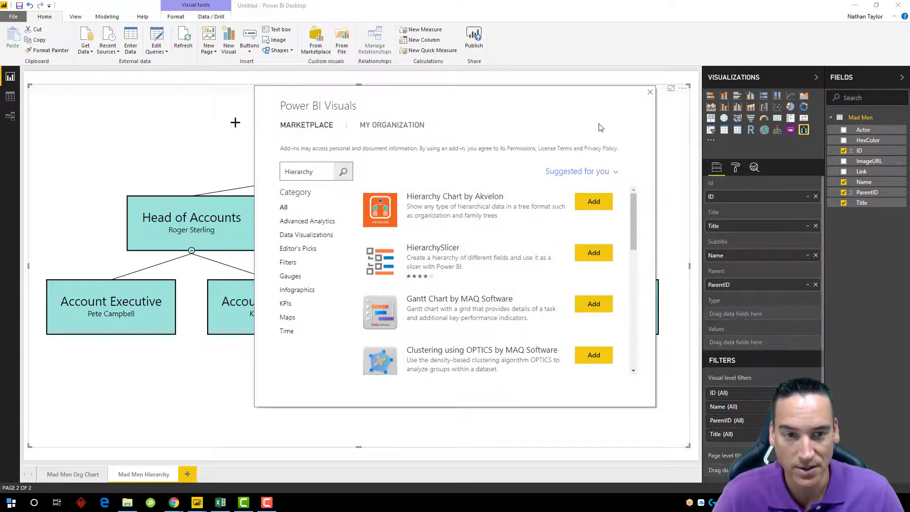
pyautogui.click(649, 92)
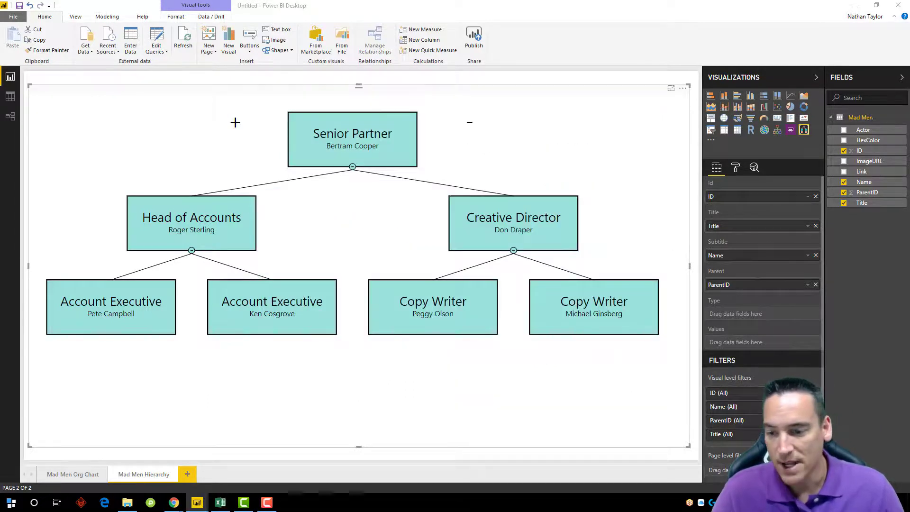
# Switch to the Mad Men Org Chart page to view the photo-framed chart
pyautogui.click(70, 473)
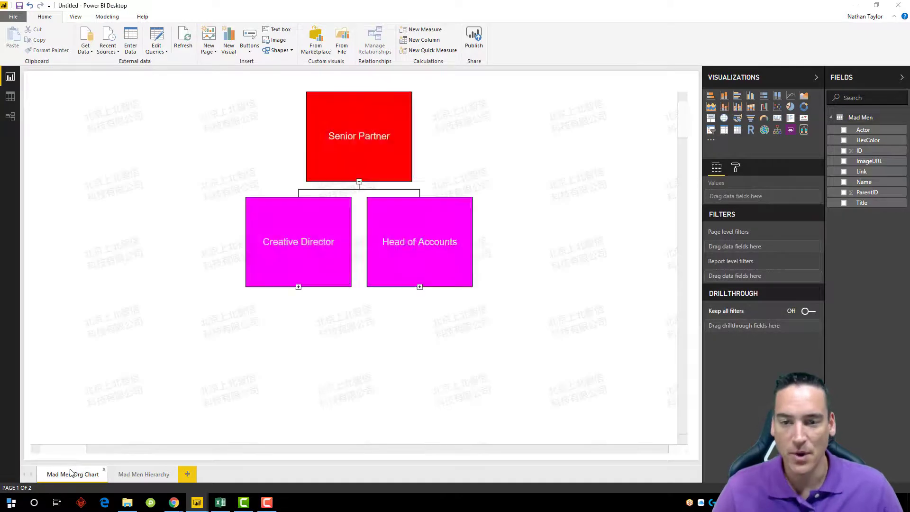